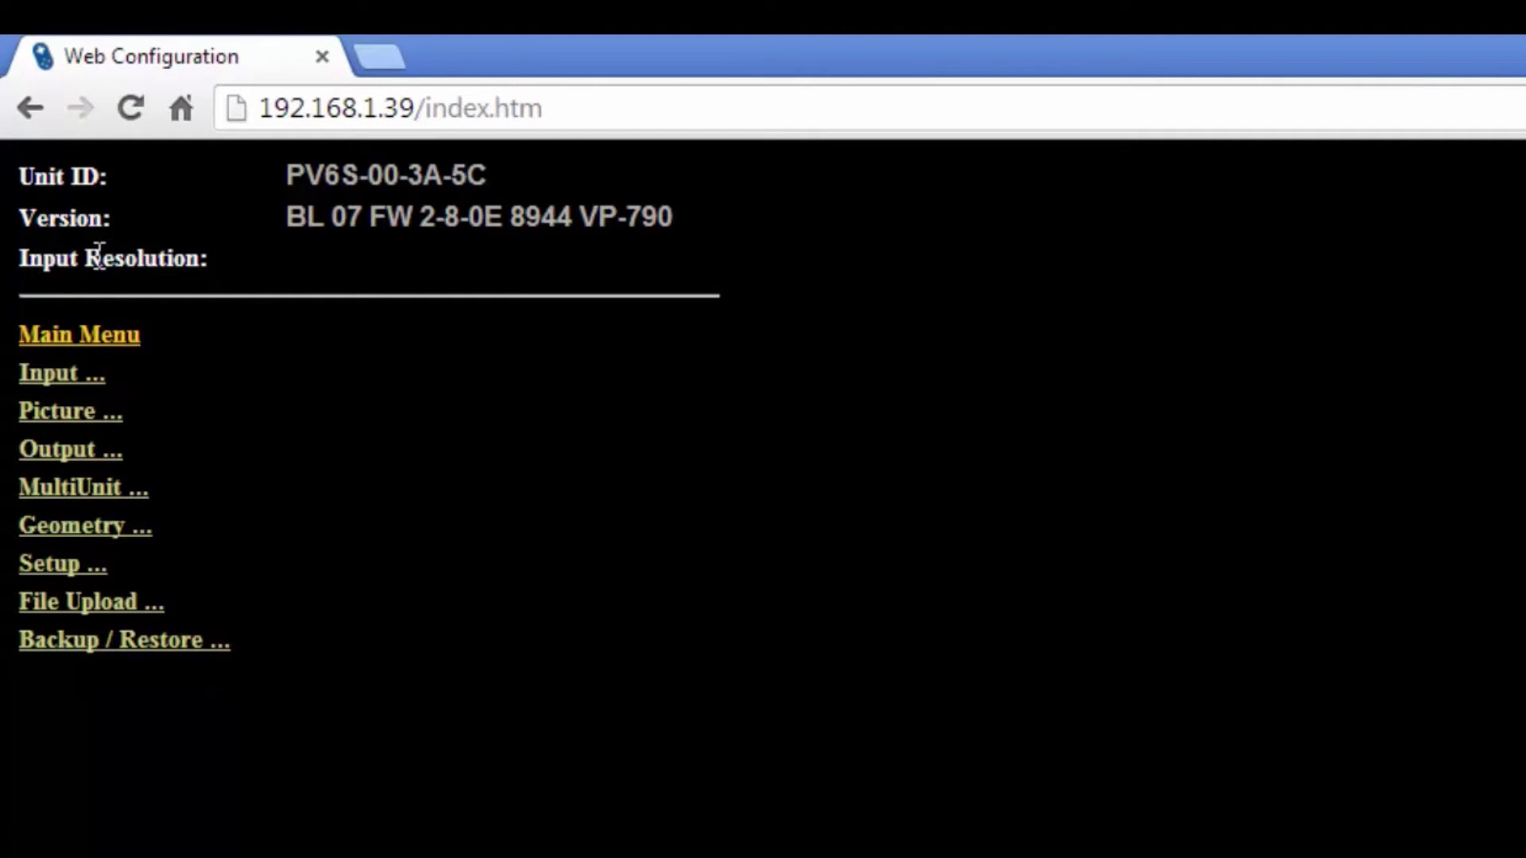
# Examine the available sources on the Input page, keeping 3G-SDI selected, and return to the main menu
pyautogui.click(68, 370)
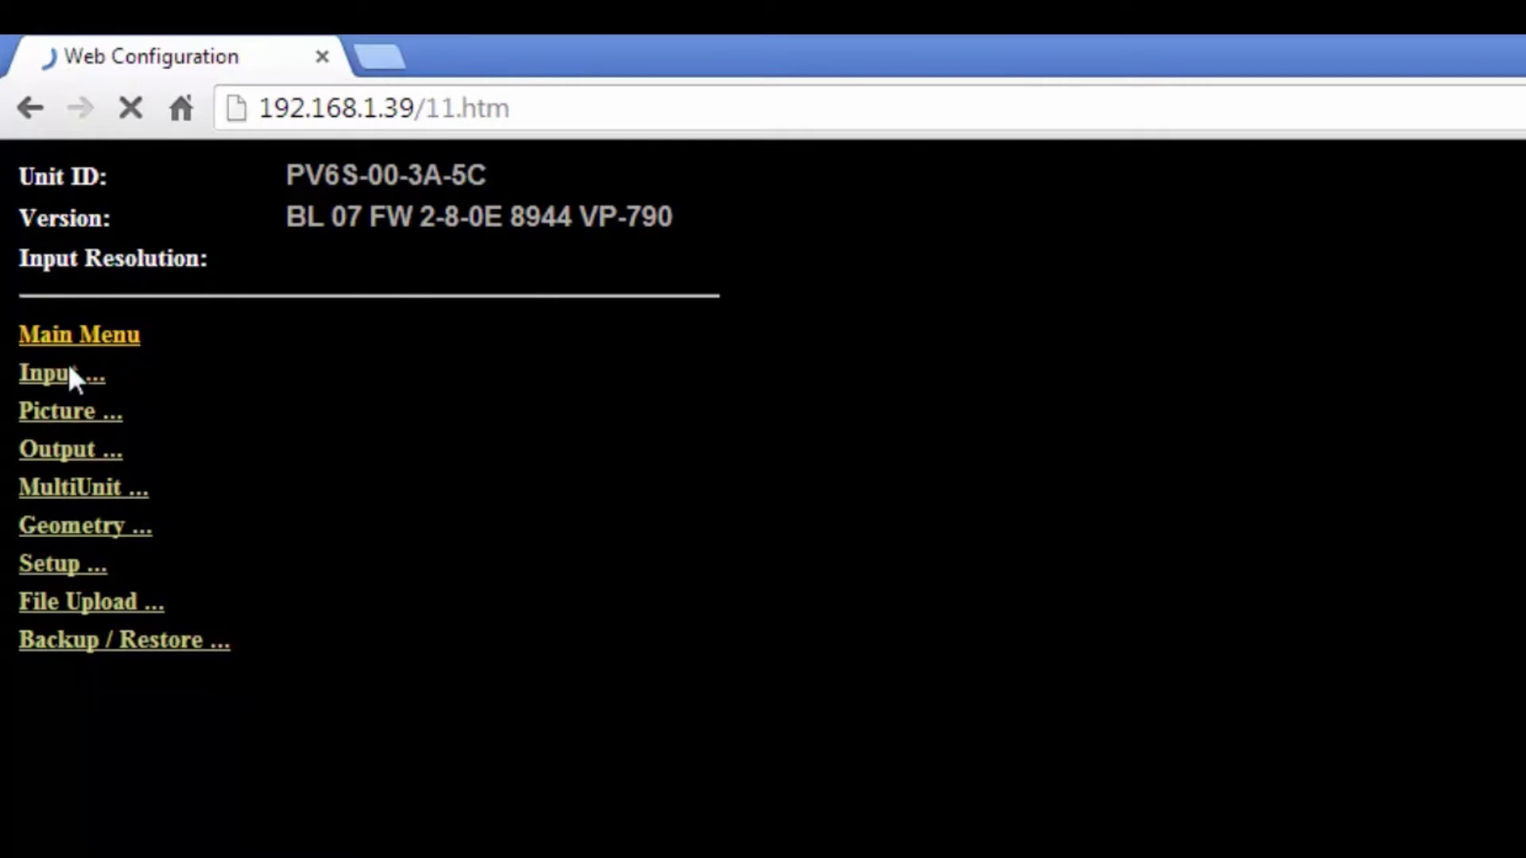
pyautogui.click(377, 378)
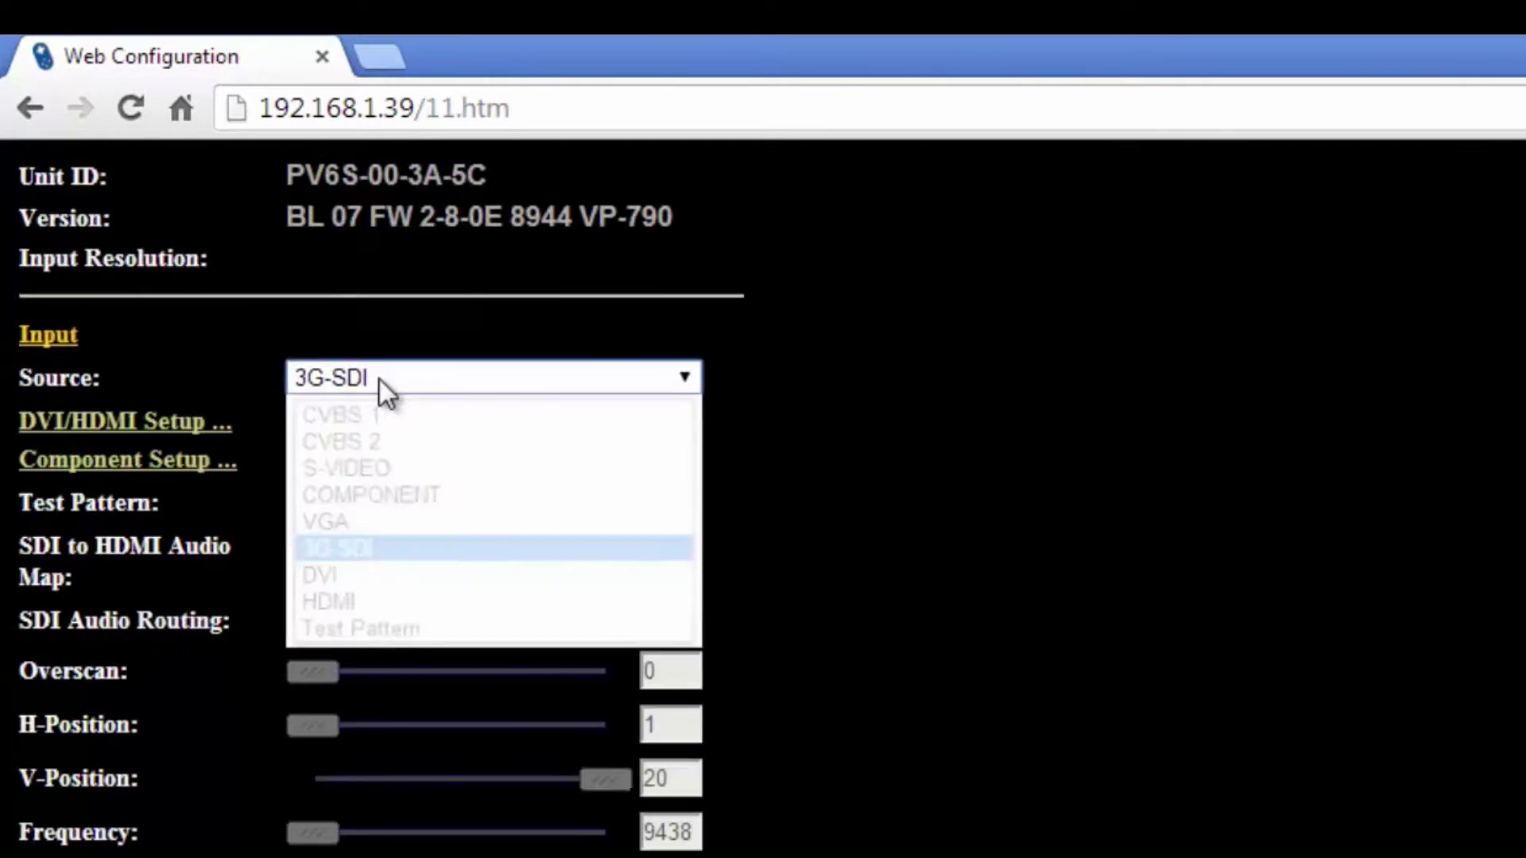
pyautogui.click(368, 558)
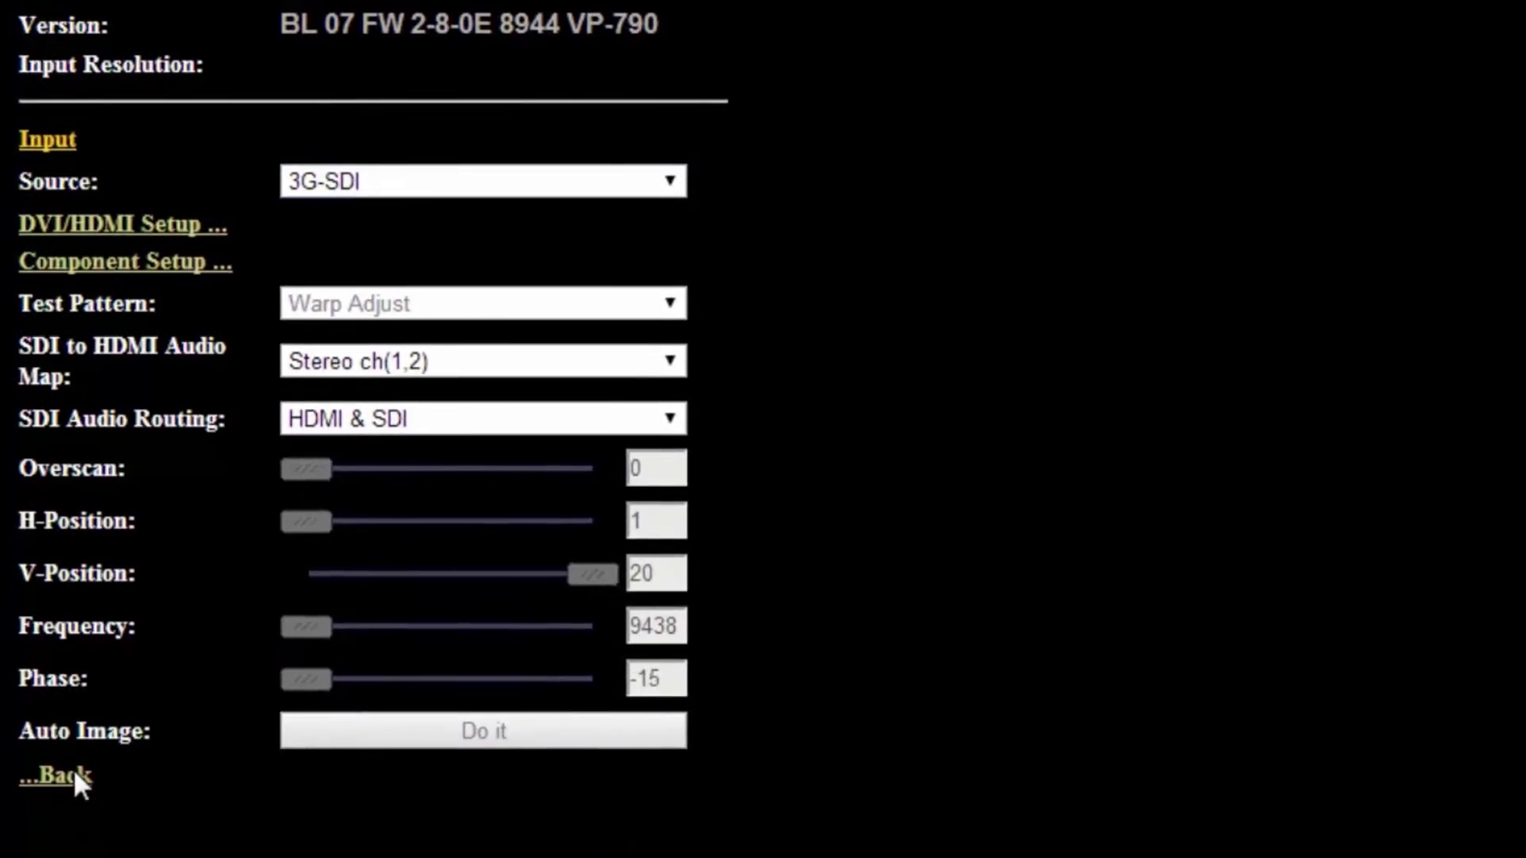
pyautogui.click(73, 775)
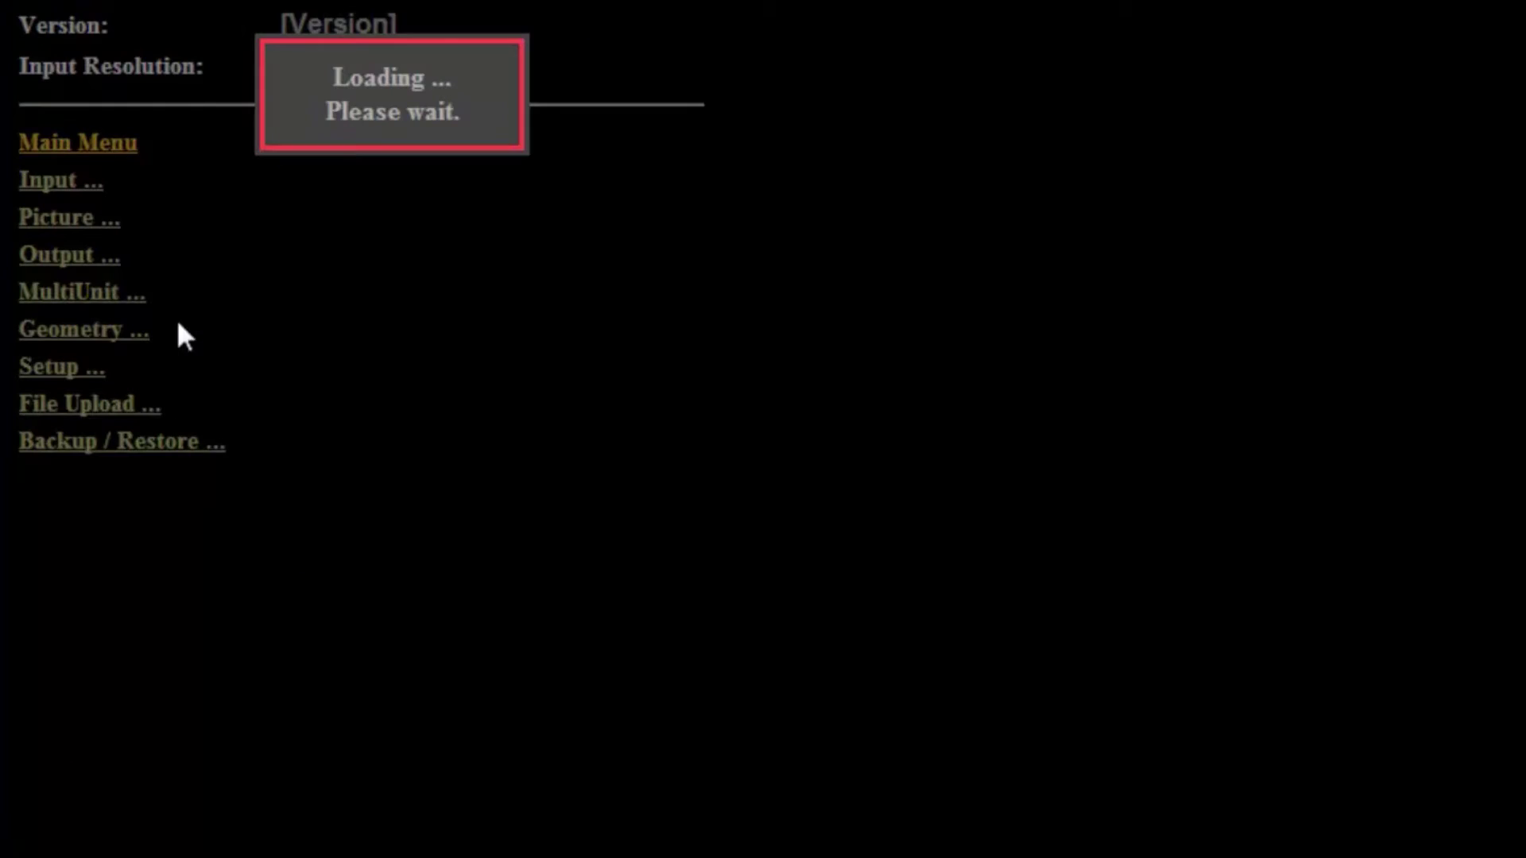
# Examine the image adjustments on the Picture page, return to the main menu and open the Output settings
pyautogui.click(206, 214)
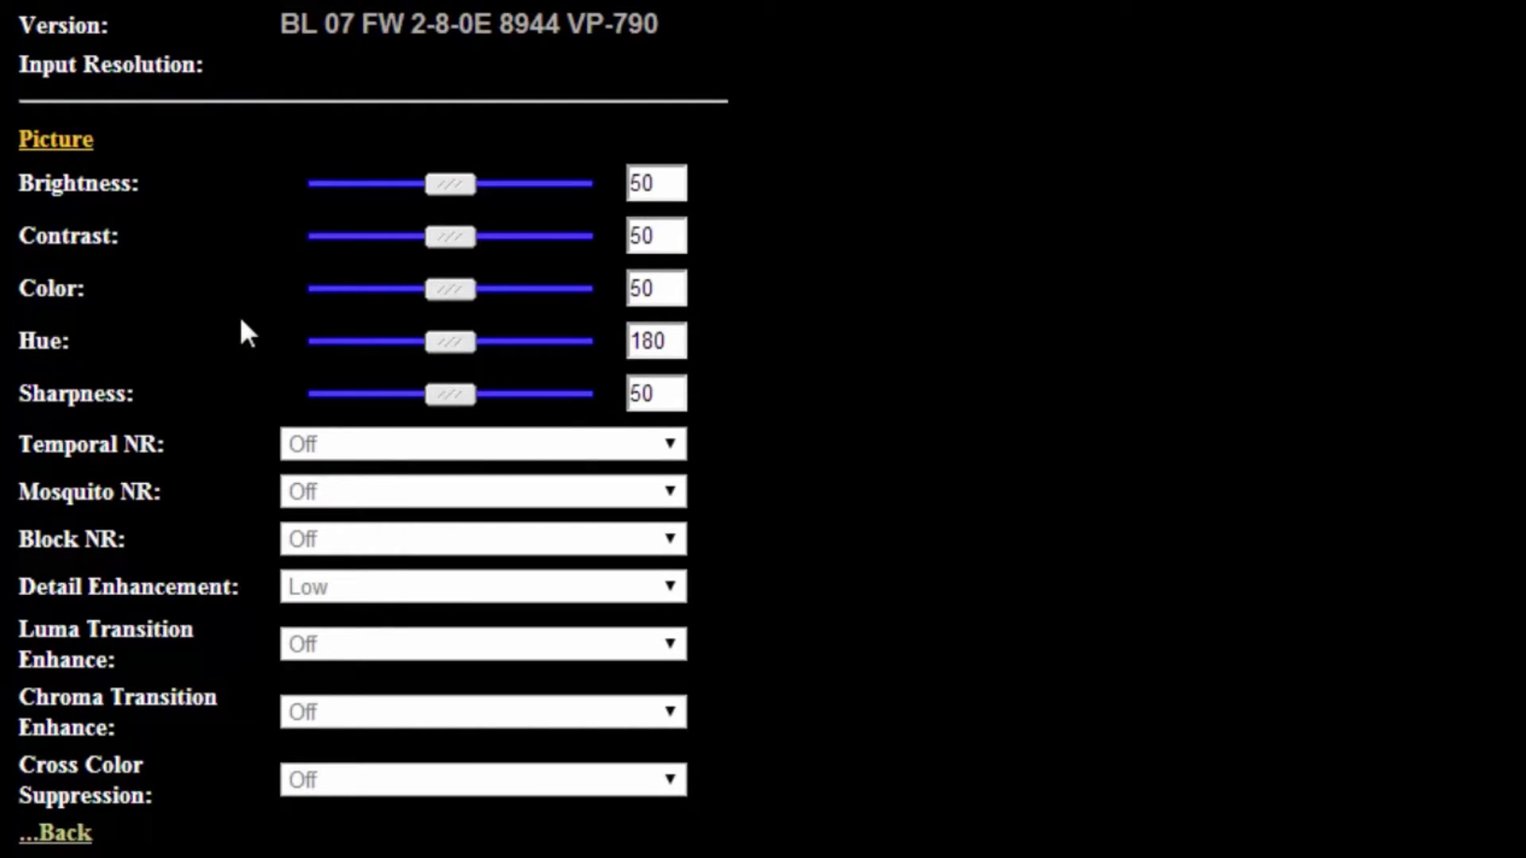
pyautogui.click(62, 835)
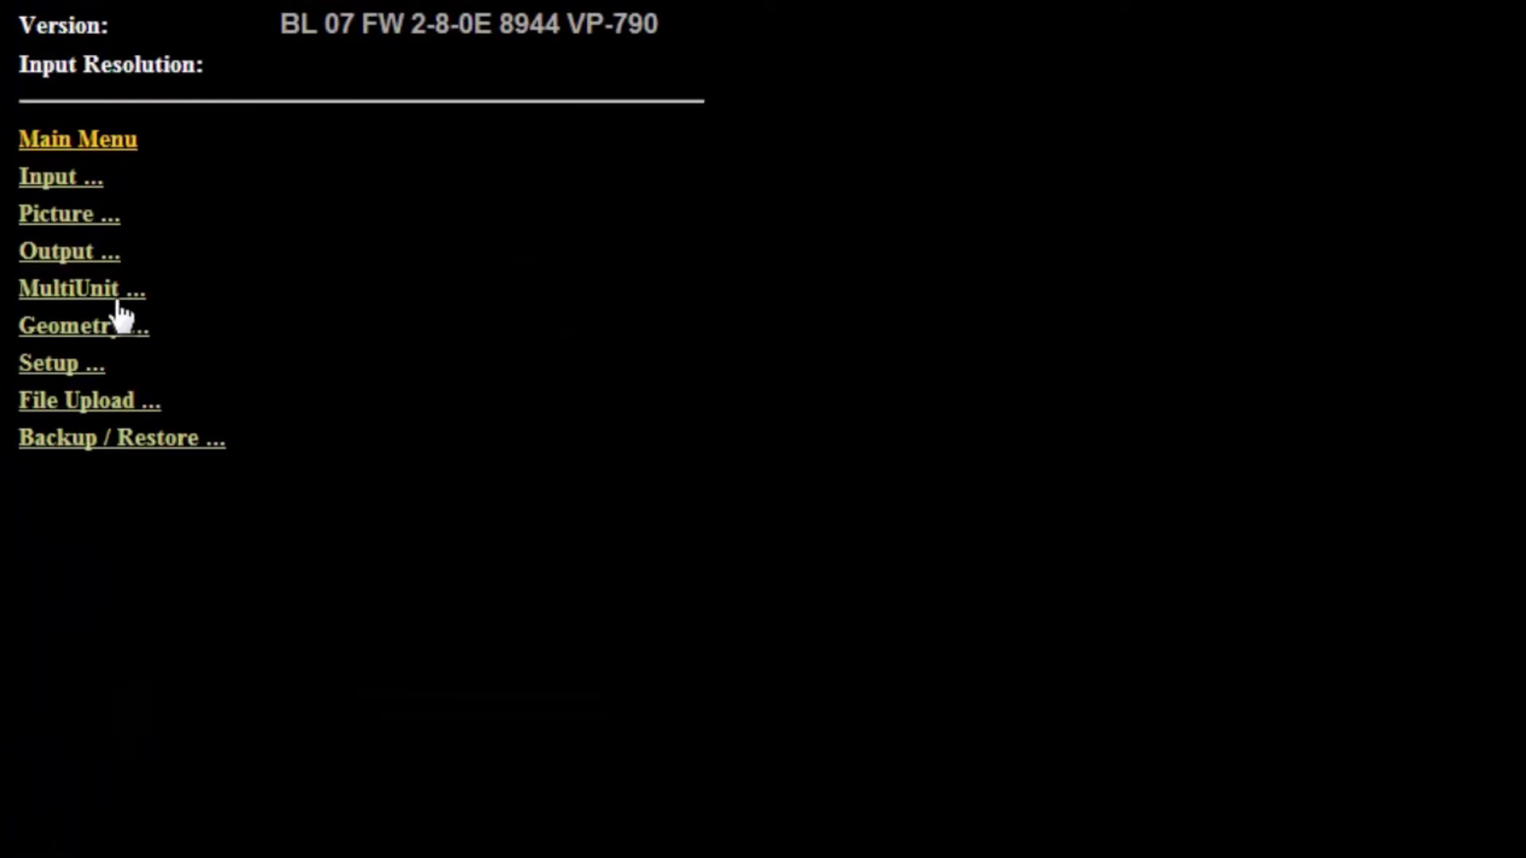
pyautogui.click(82, 254)
# Examine the selectable current profiles on the Setup page without changing them, and open the Backup / Restore page
pyautogui.click(68, 362)
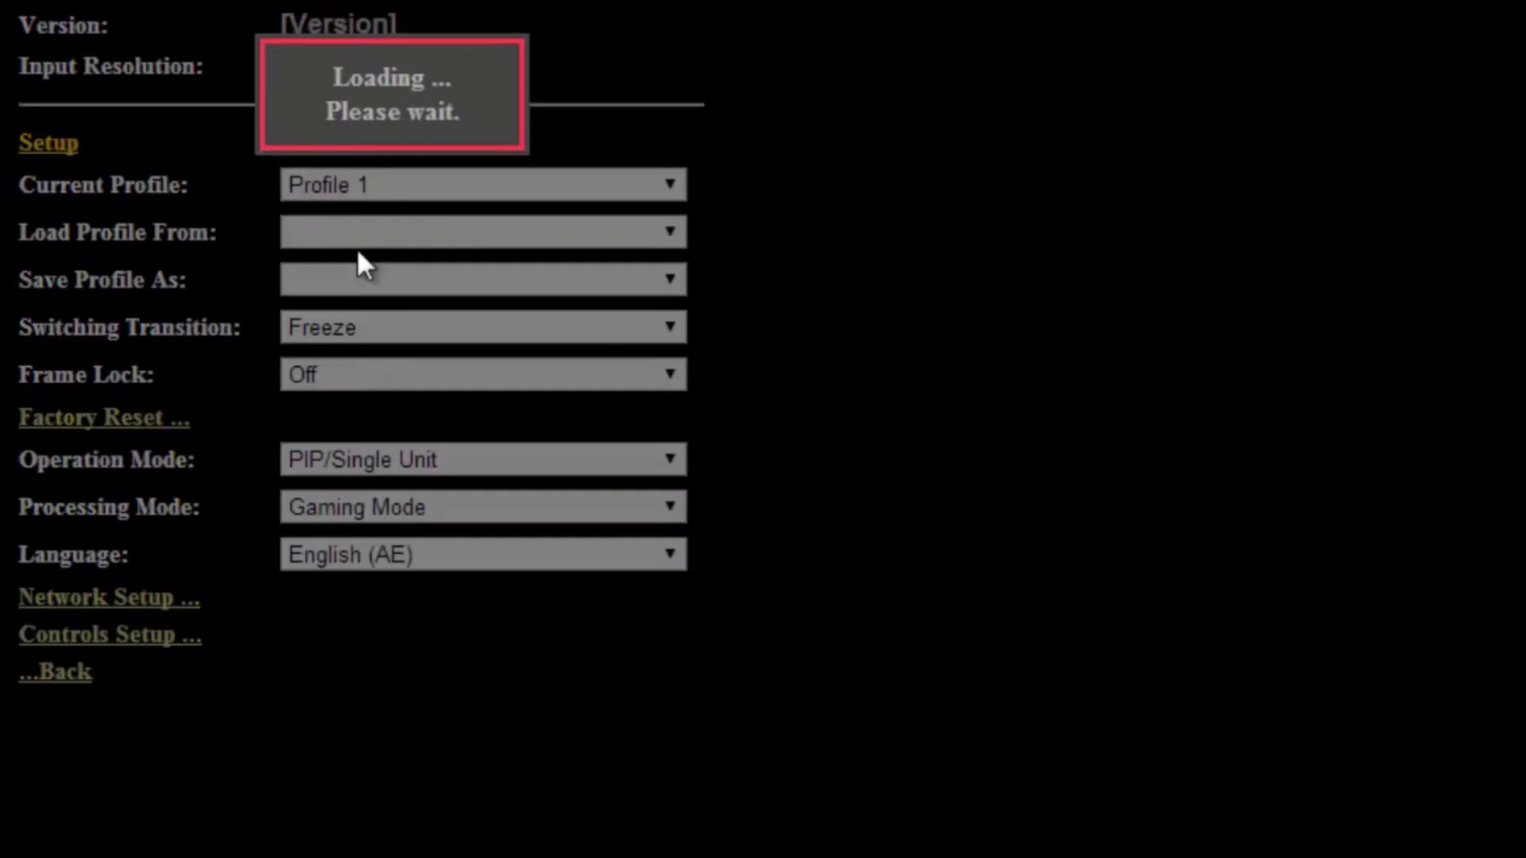
pyautogui.click(370, 188)
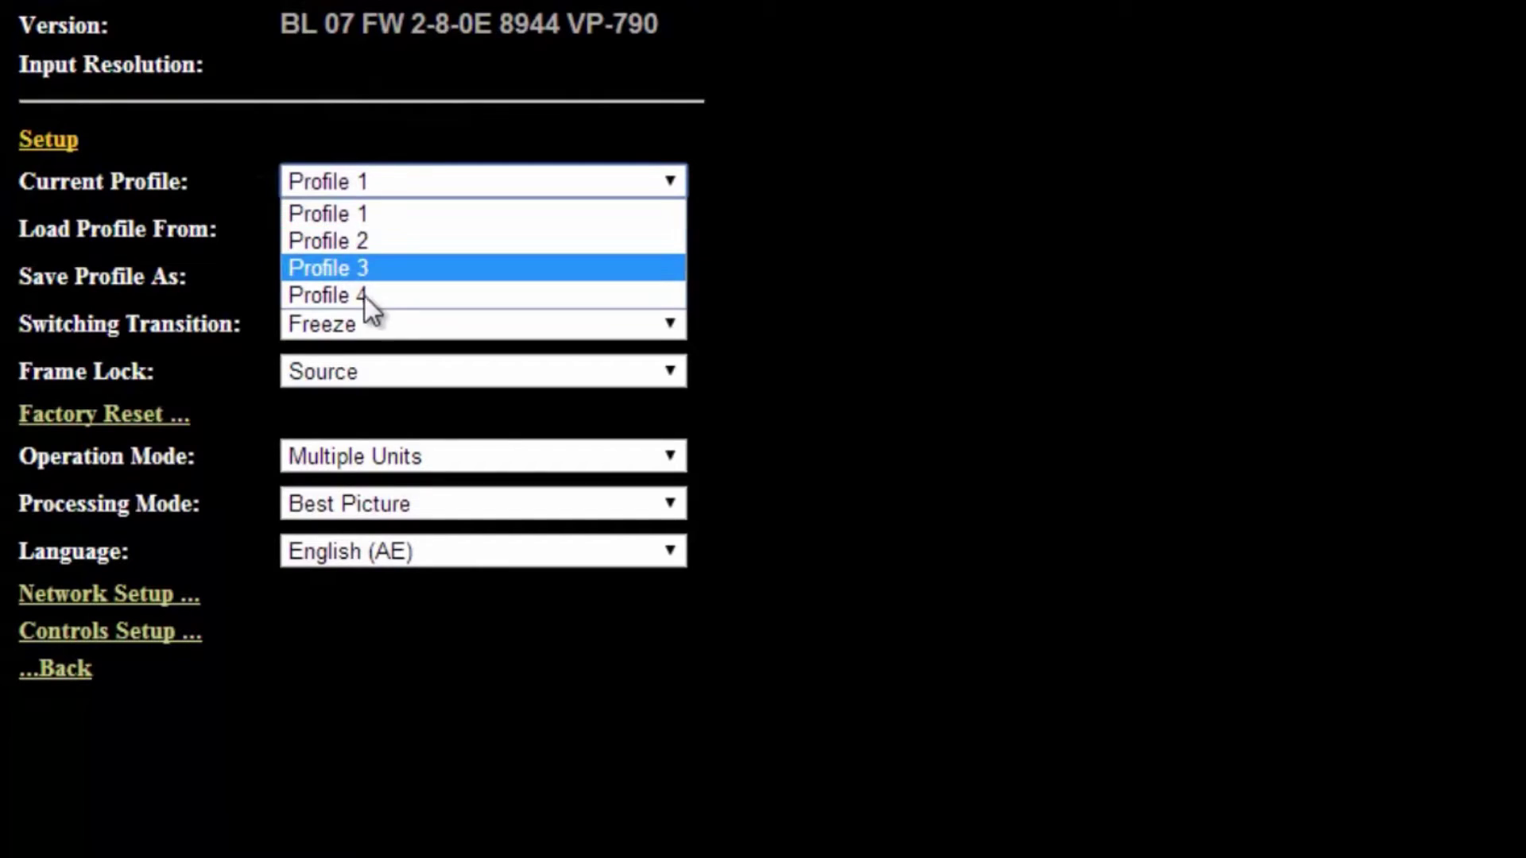
pyautogui.click(751, 237)
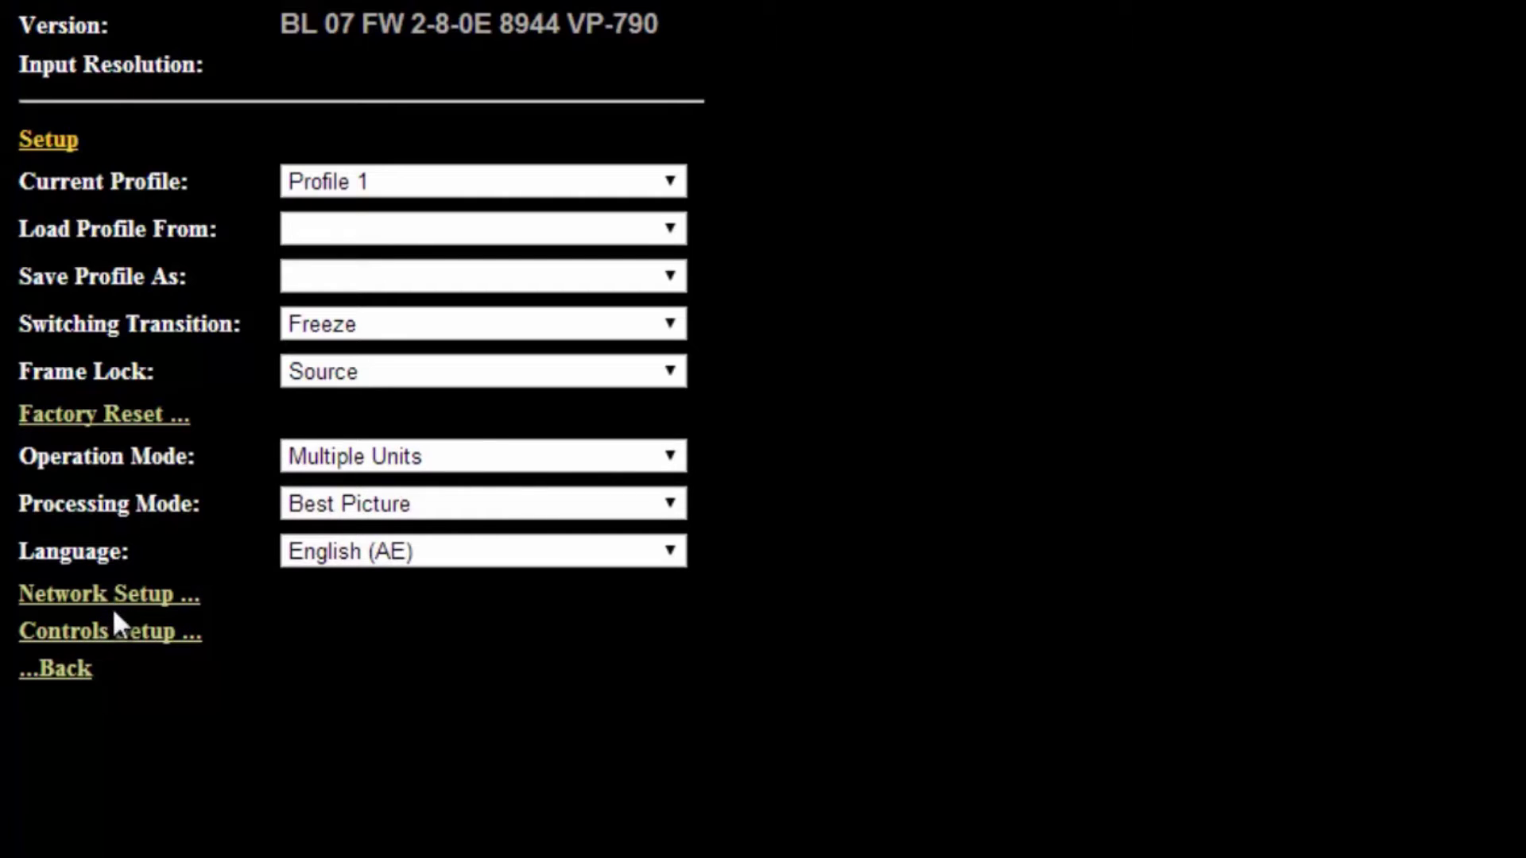
pyautogui.click(70, 671)
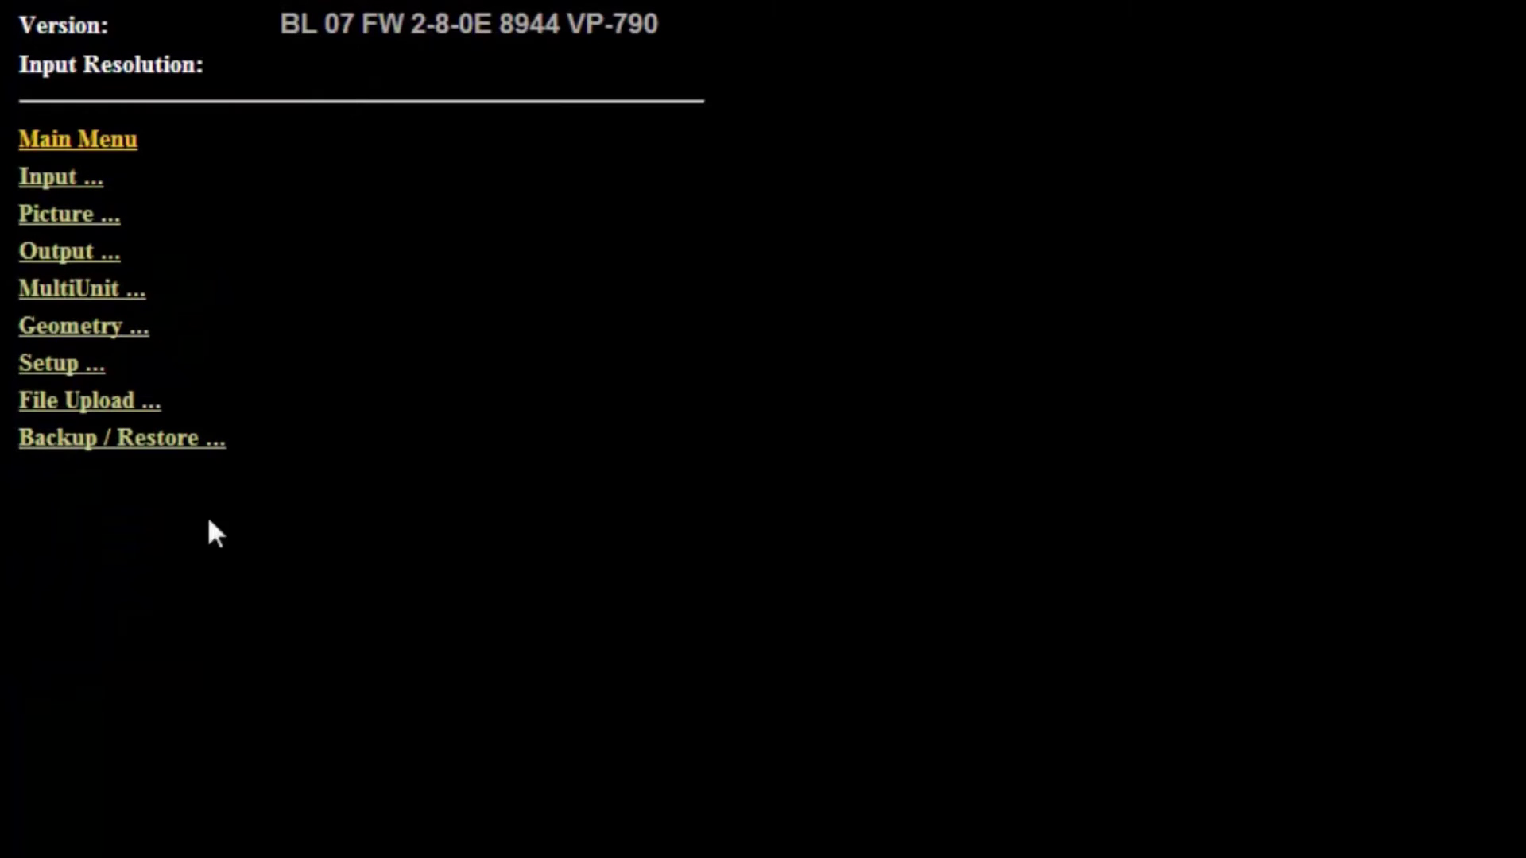
pyautogui.click(107, 440)
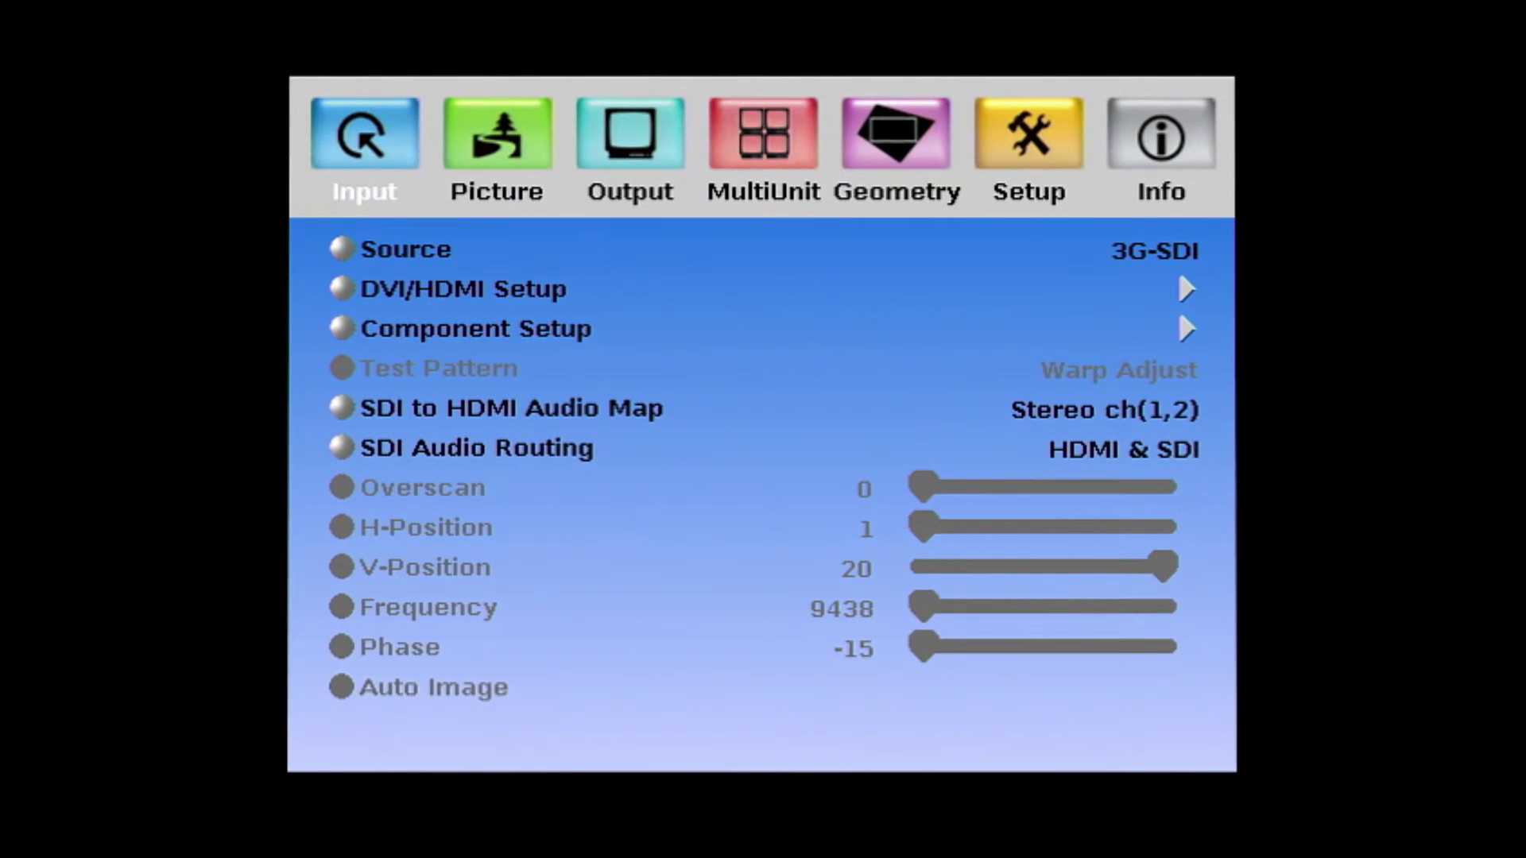
# In the on-screen Setup settings, change the Operation Mode to PIP/Single Unit
pyautogui.press('Right')
pyautogui.press('Right')
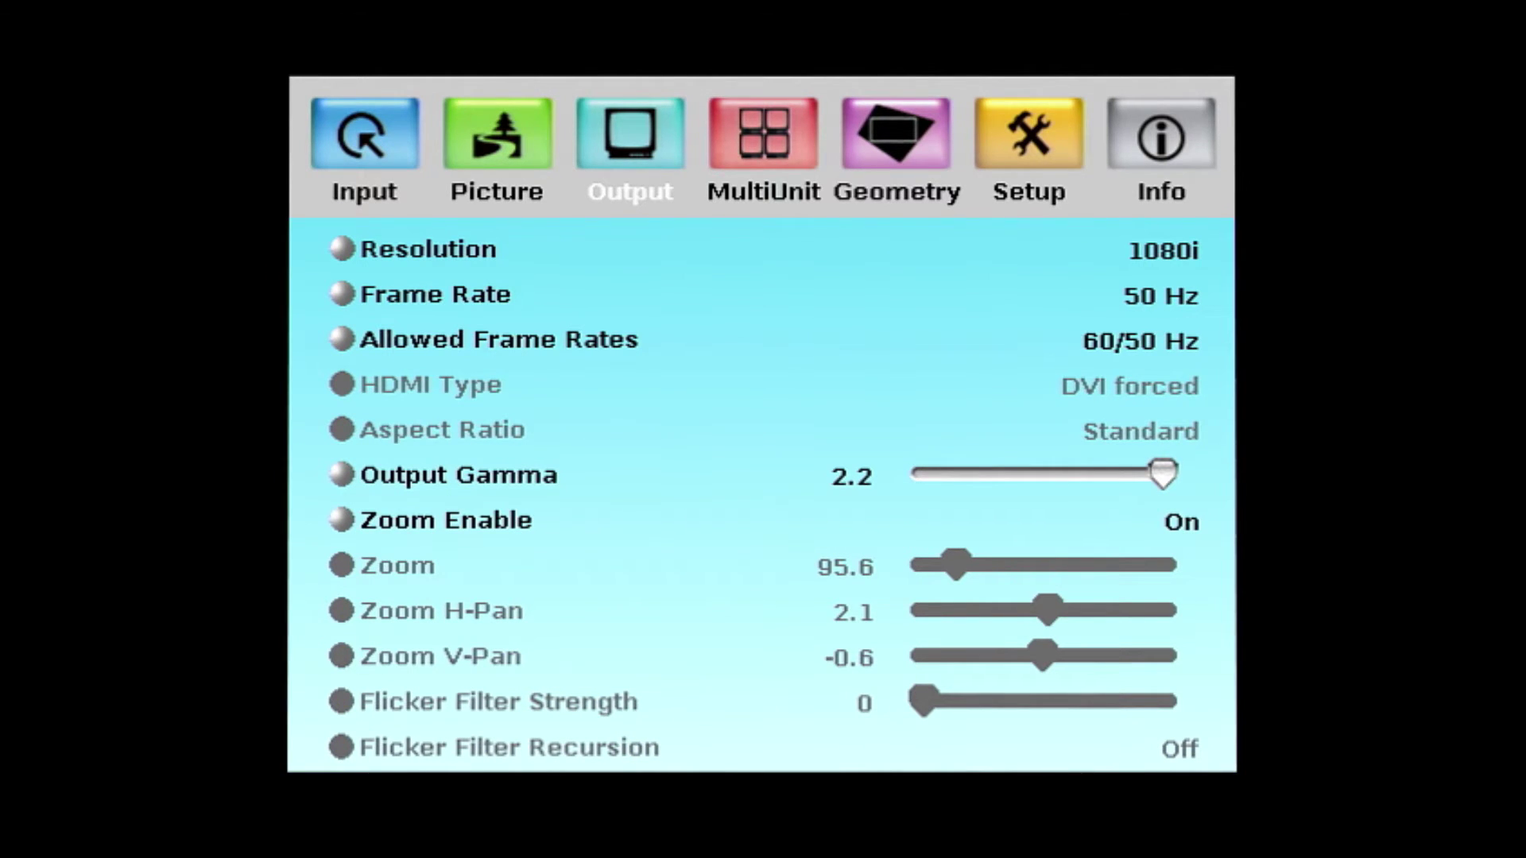
pyautogui.press('Right')
pyautogui.press('Right')
pyautogui.press('Right')
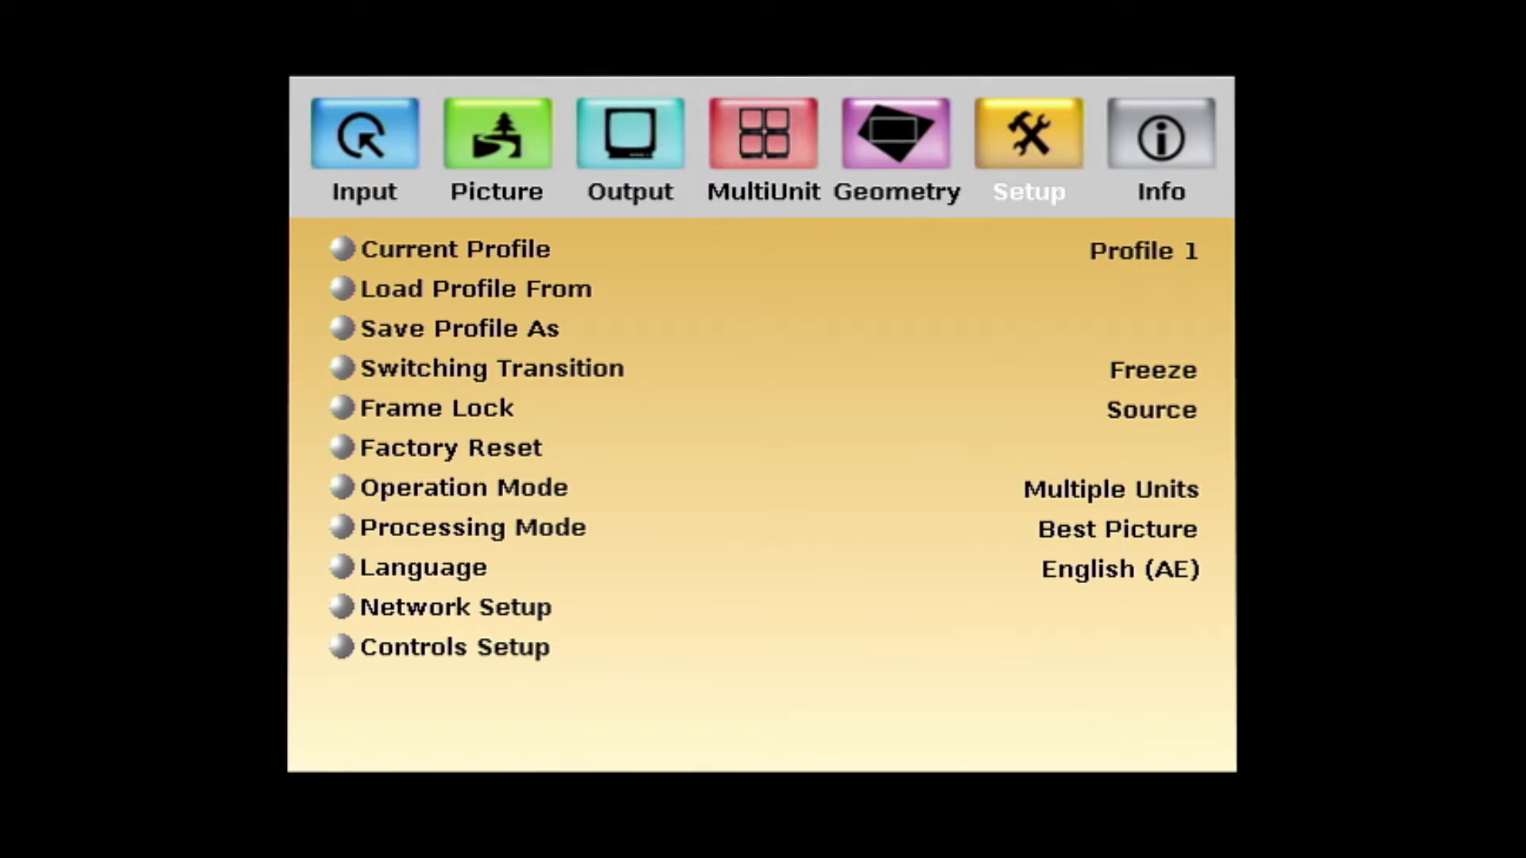
pyautogui.press('Down')
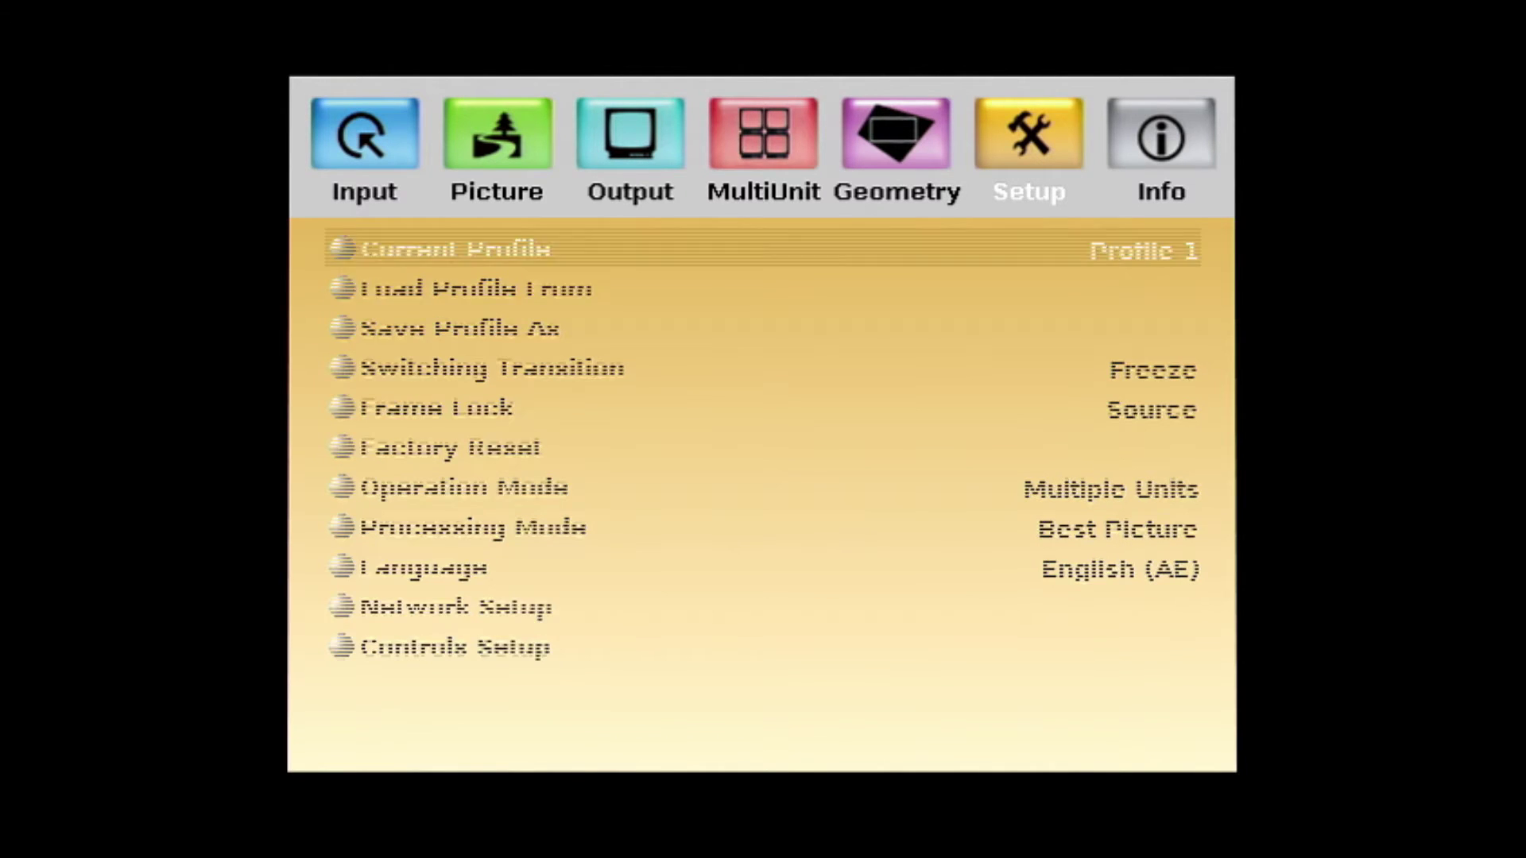
pyautogui.press('Down')
pyautogui.press('Down')
pyautogui.press('Down')
pyautogui.press('Down')
pyautogui.press('Down')
pyautogui.press('Down')
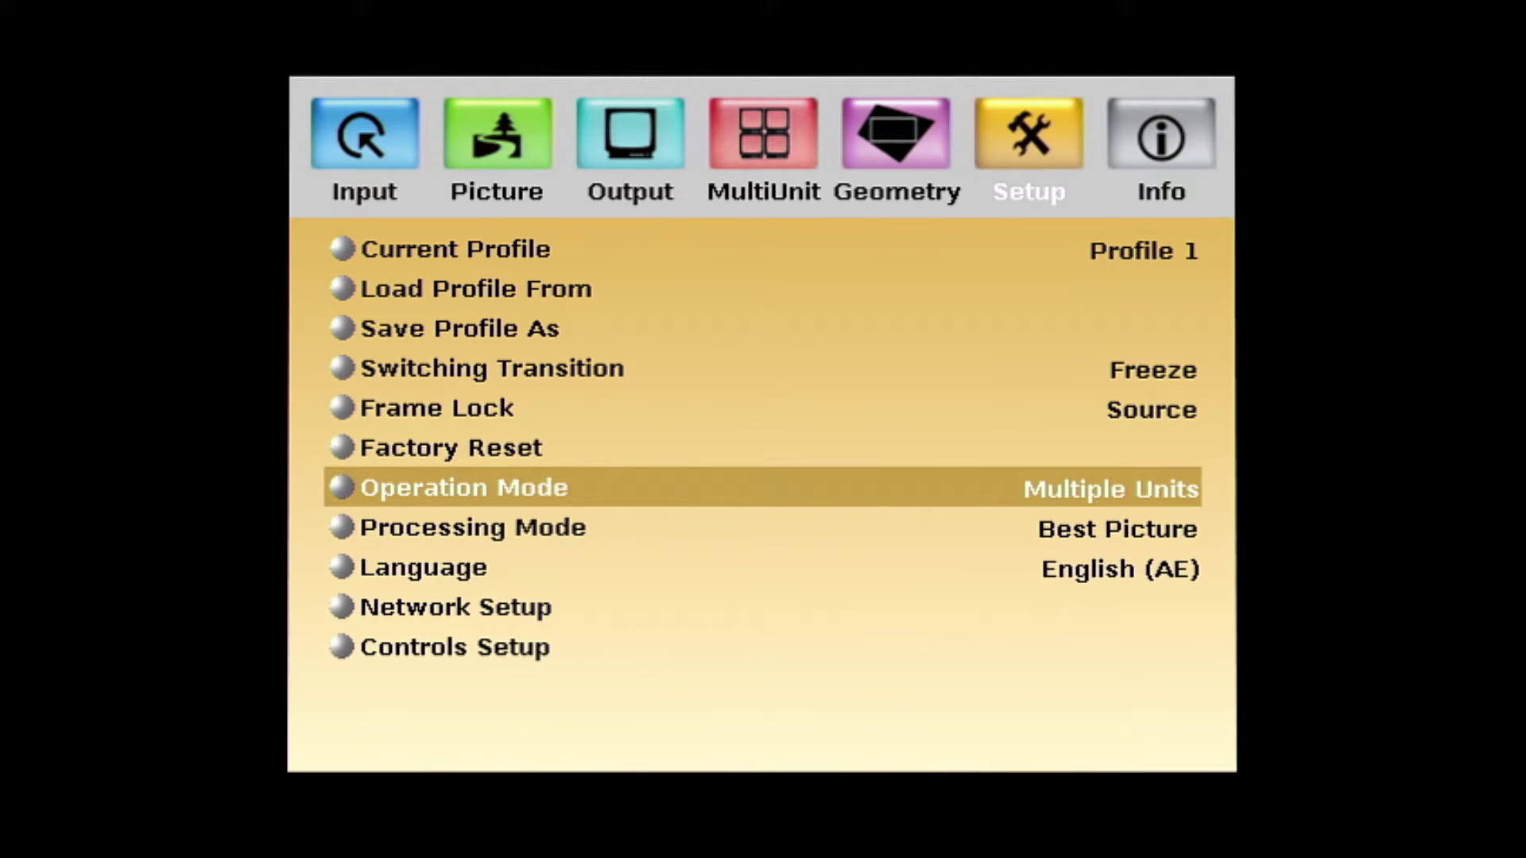
pyautogui.press('Return')
pyautogui.press('Up')
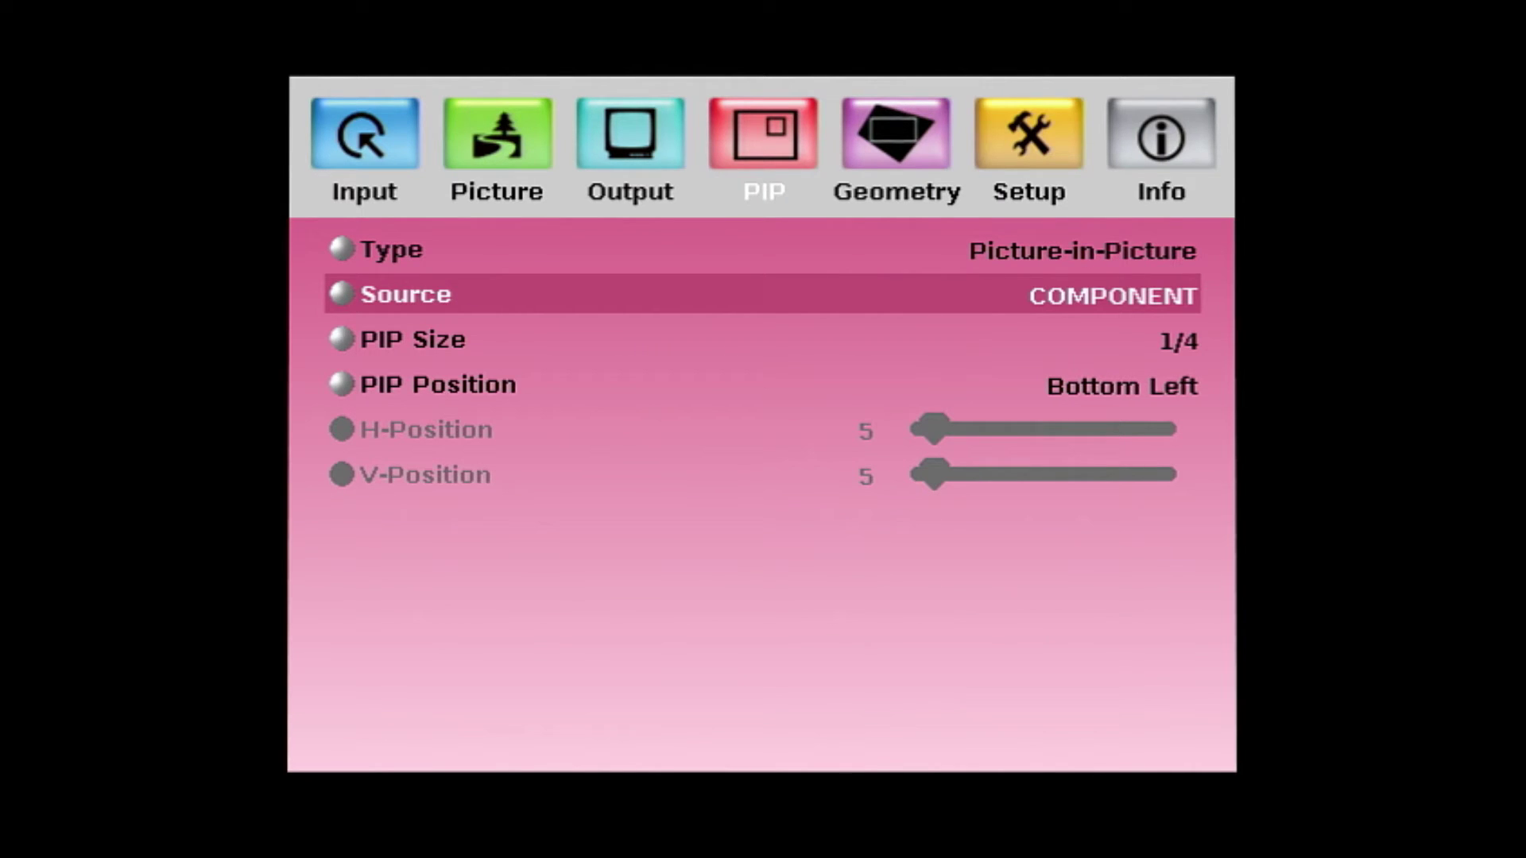
# Set the picture-in-picture source to VGA
pyautogui.press('Return')
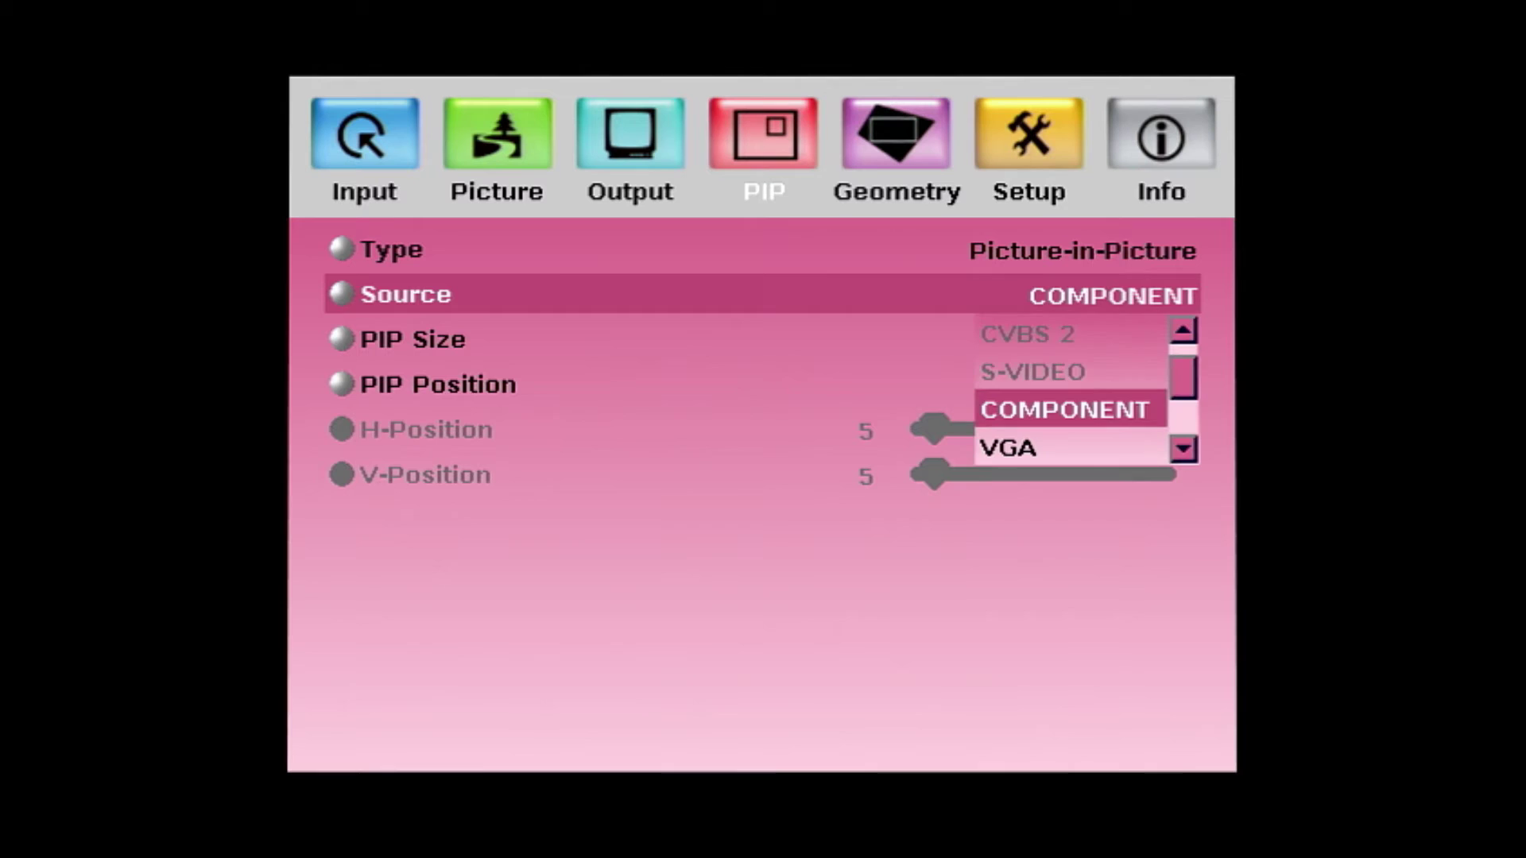
pyautogui.press('Down')
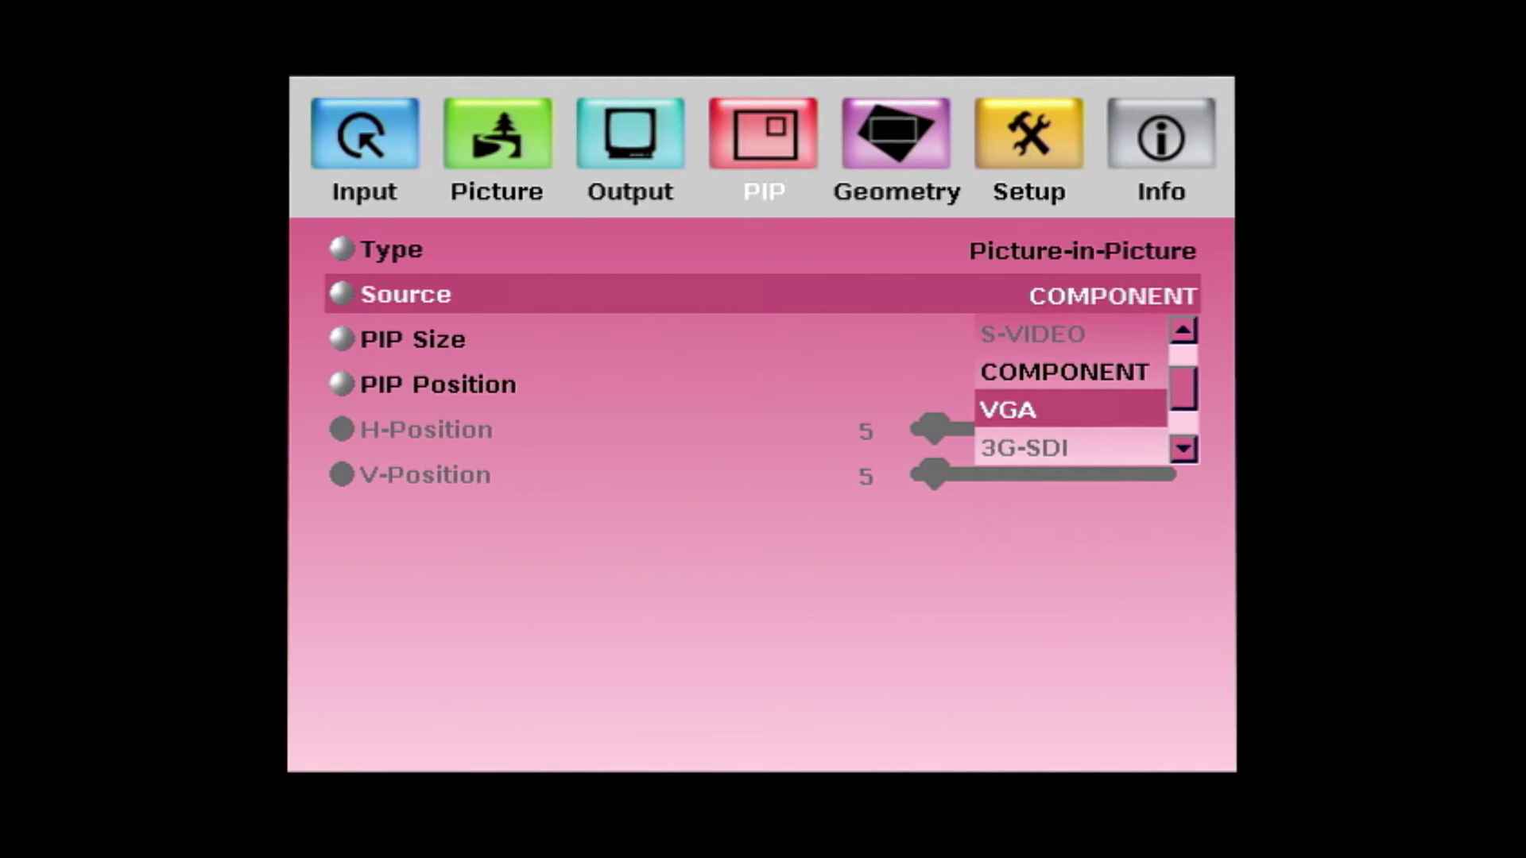
pyautogui.press('Return')
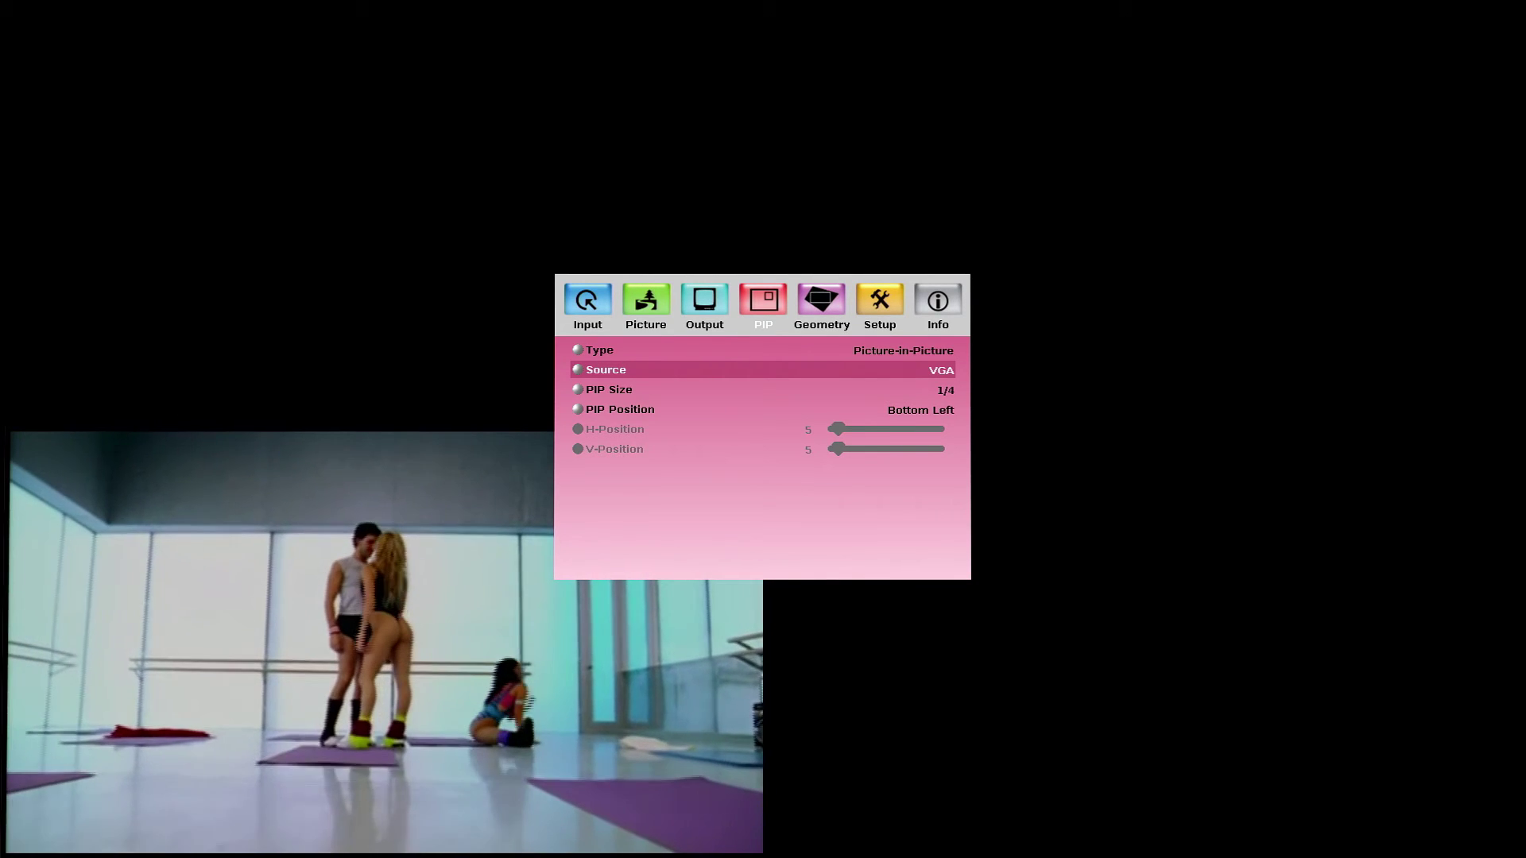
# Check the available PIP sizes and keep 1/4
pyautogui.click(763, 390)
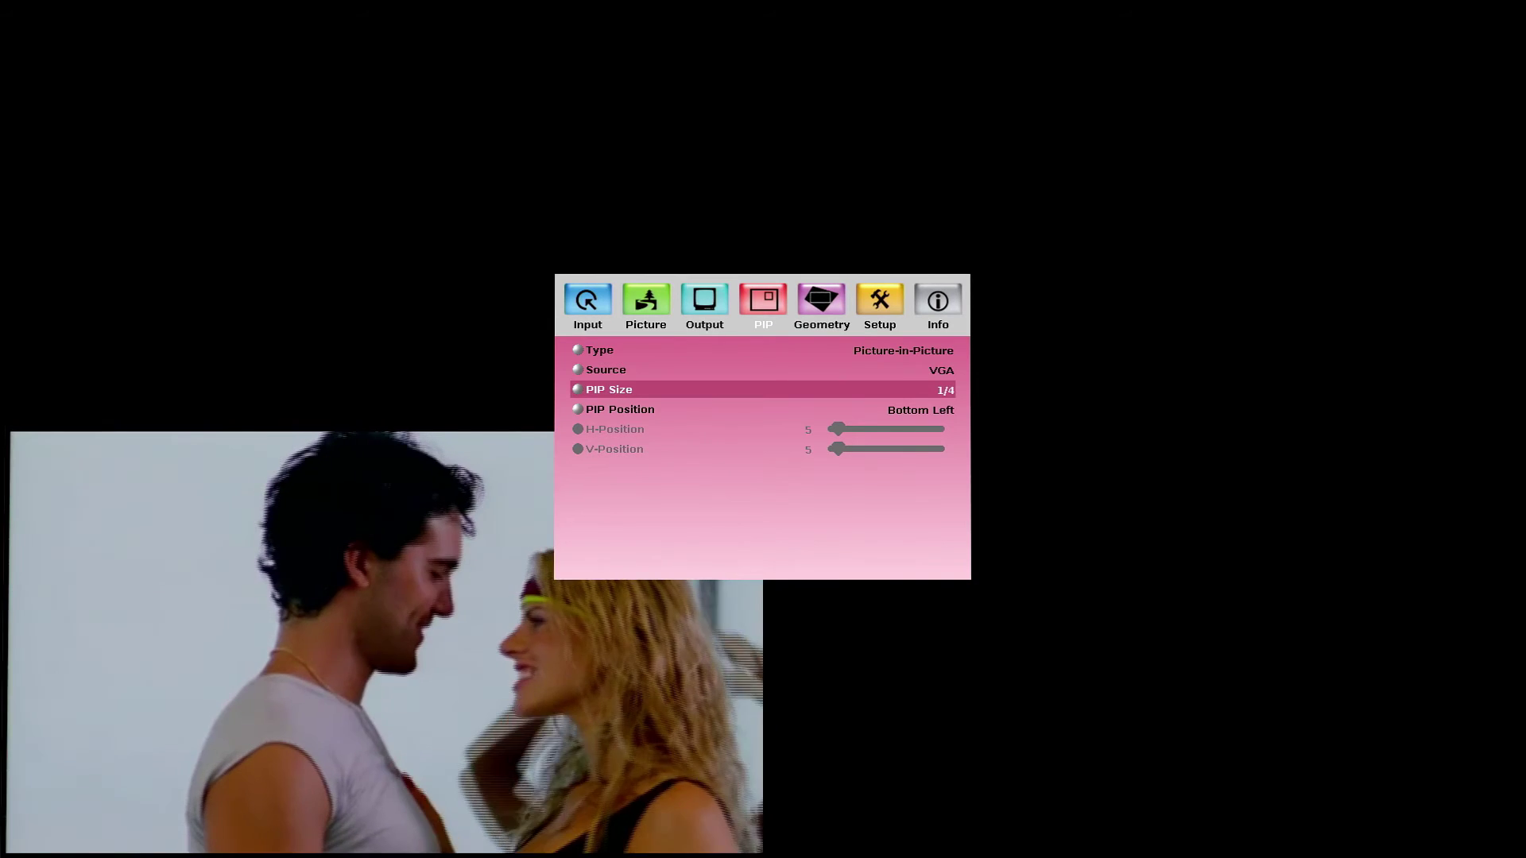
pyautogui.press('Return')
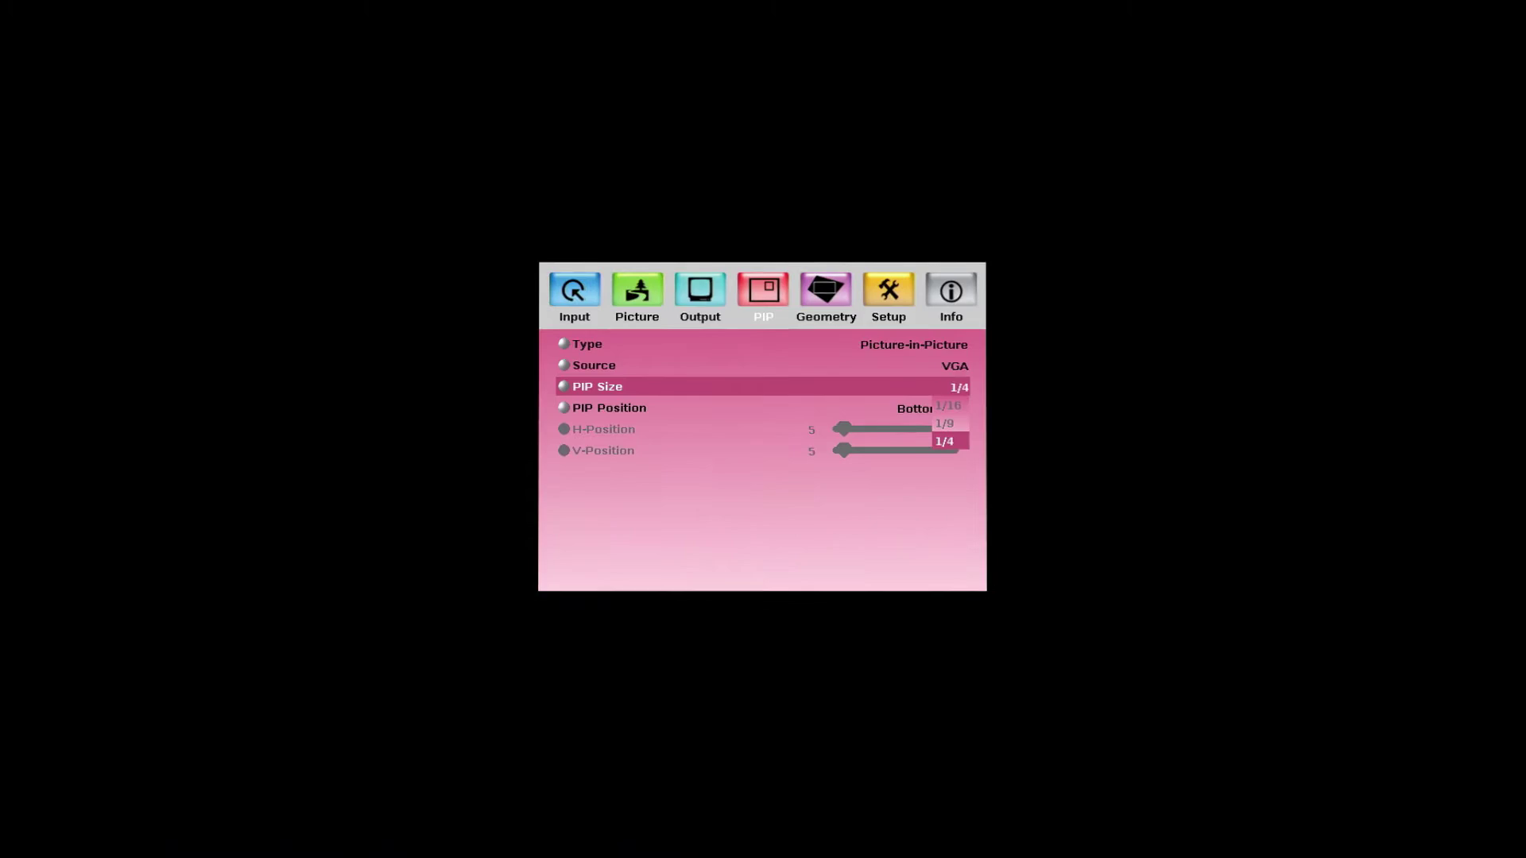
pyautogui.press('Return')
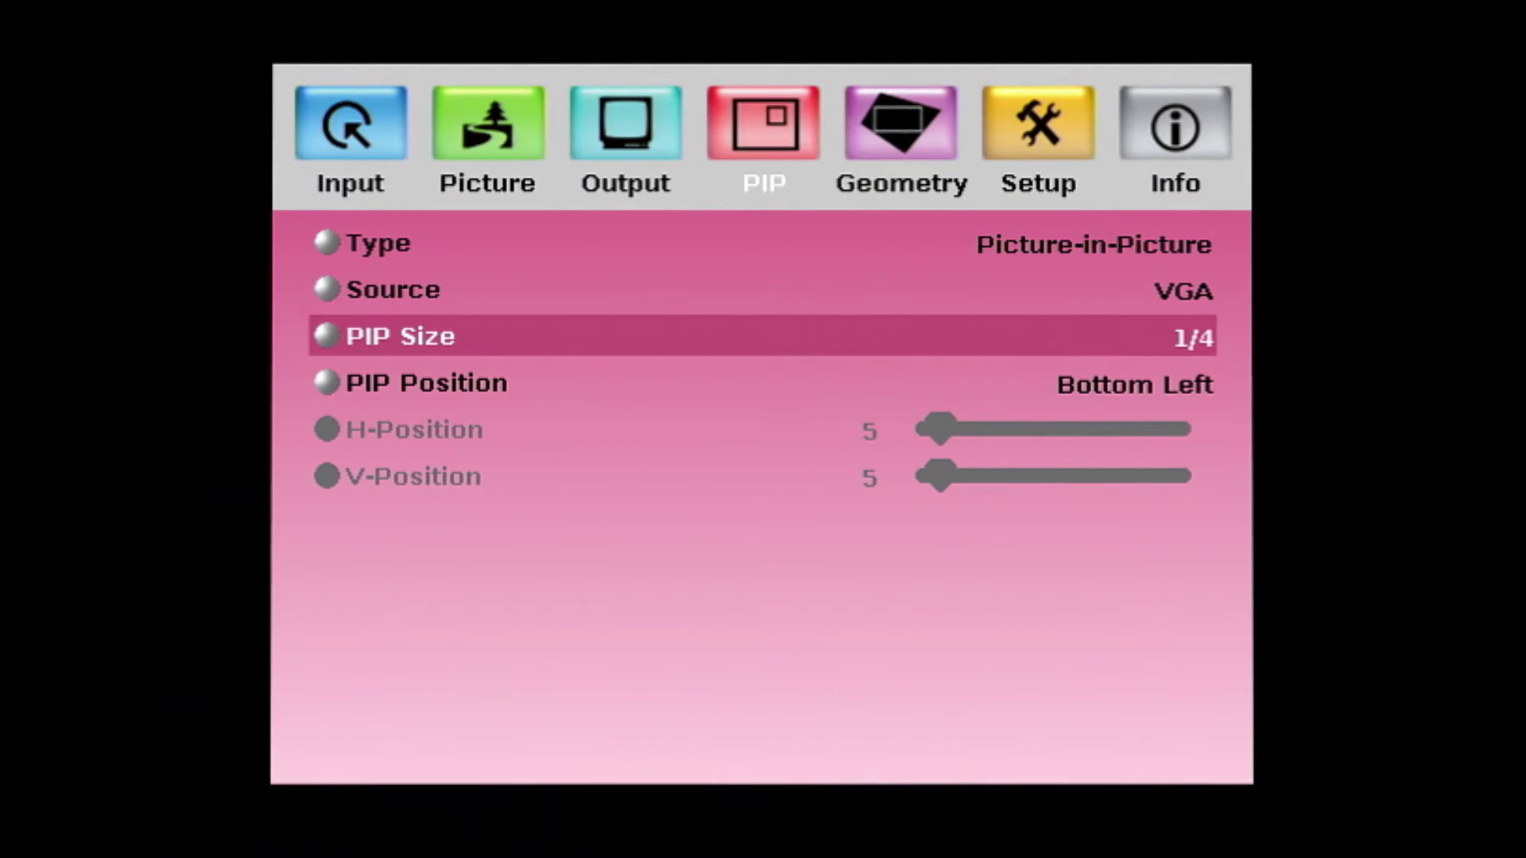
pyautogui.press('Escape')
# Set the PIP position to Top Right and after that to Top Left
pyautogui.press('Down')
pyautogui.press('Return')
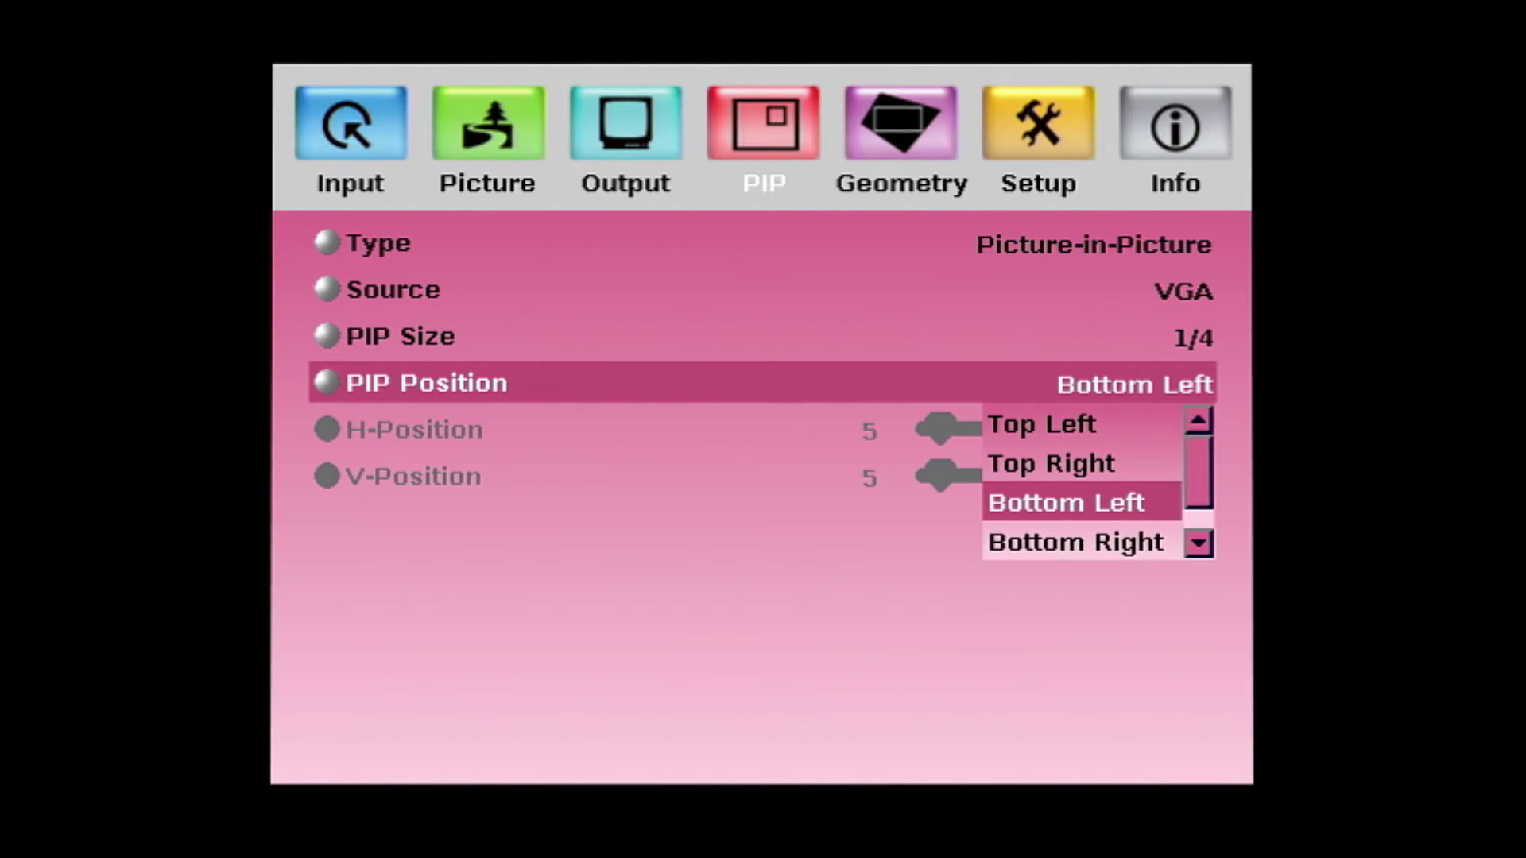
pyautogui.press('Up')
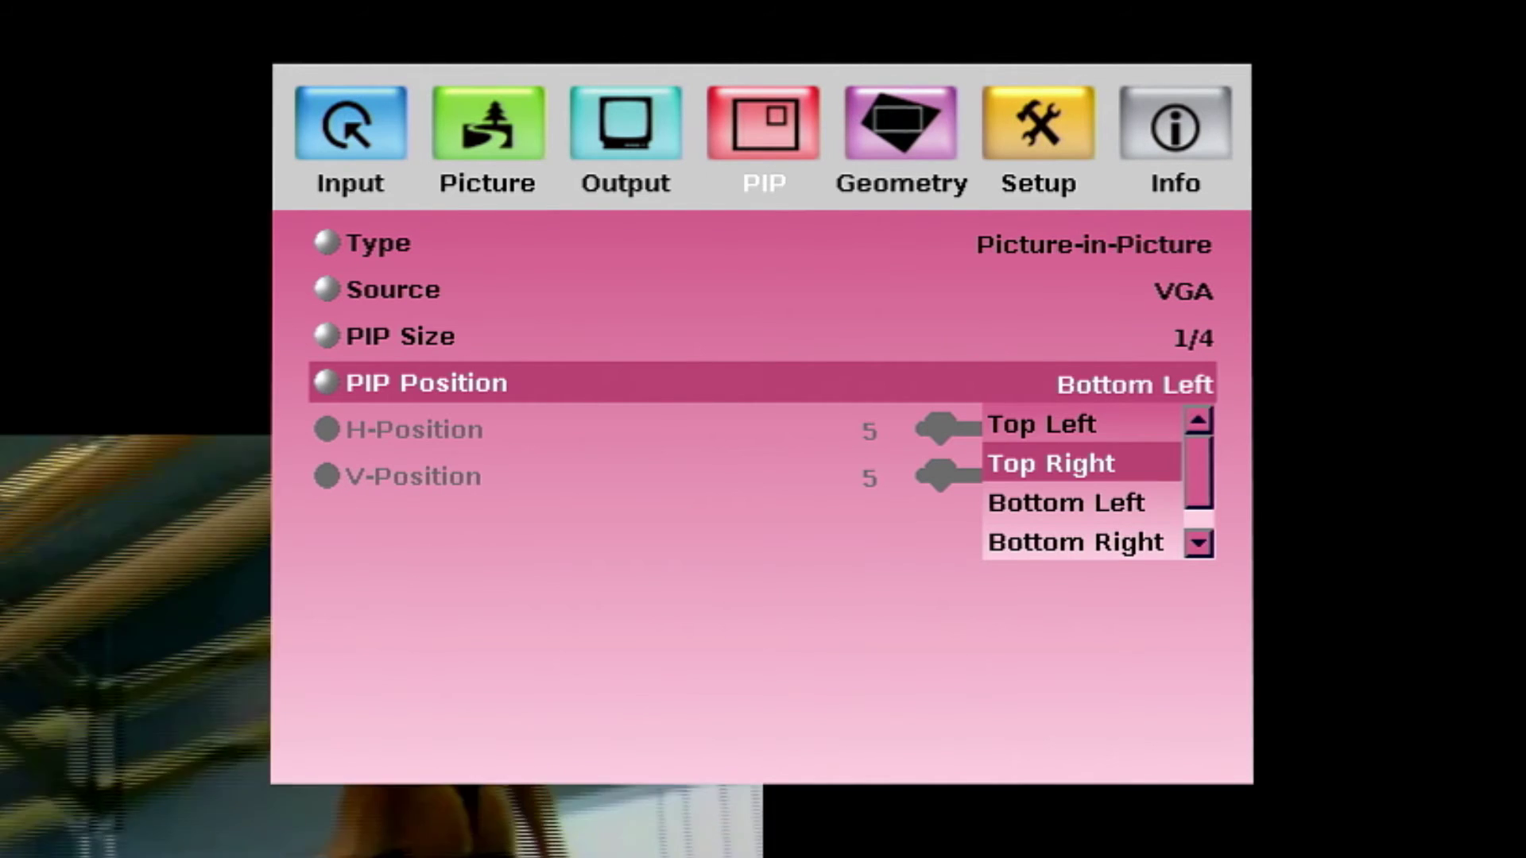
pyautogui.press('Return')
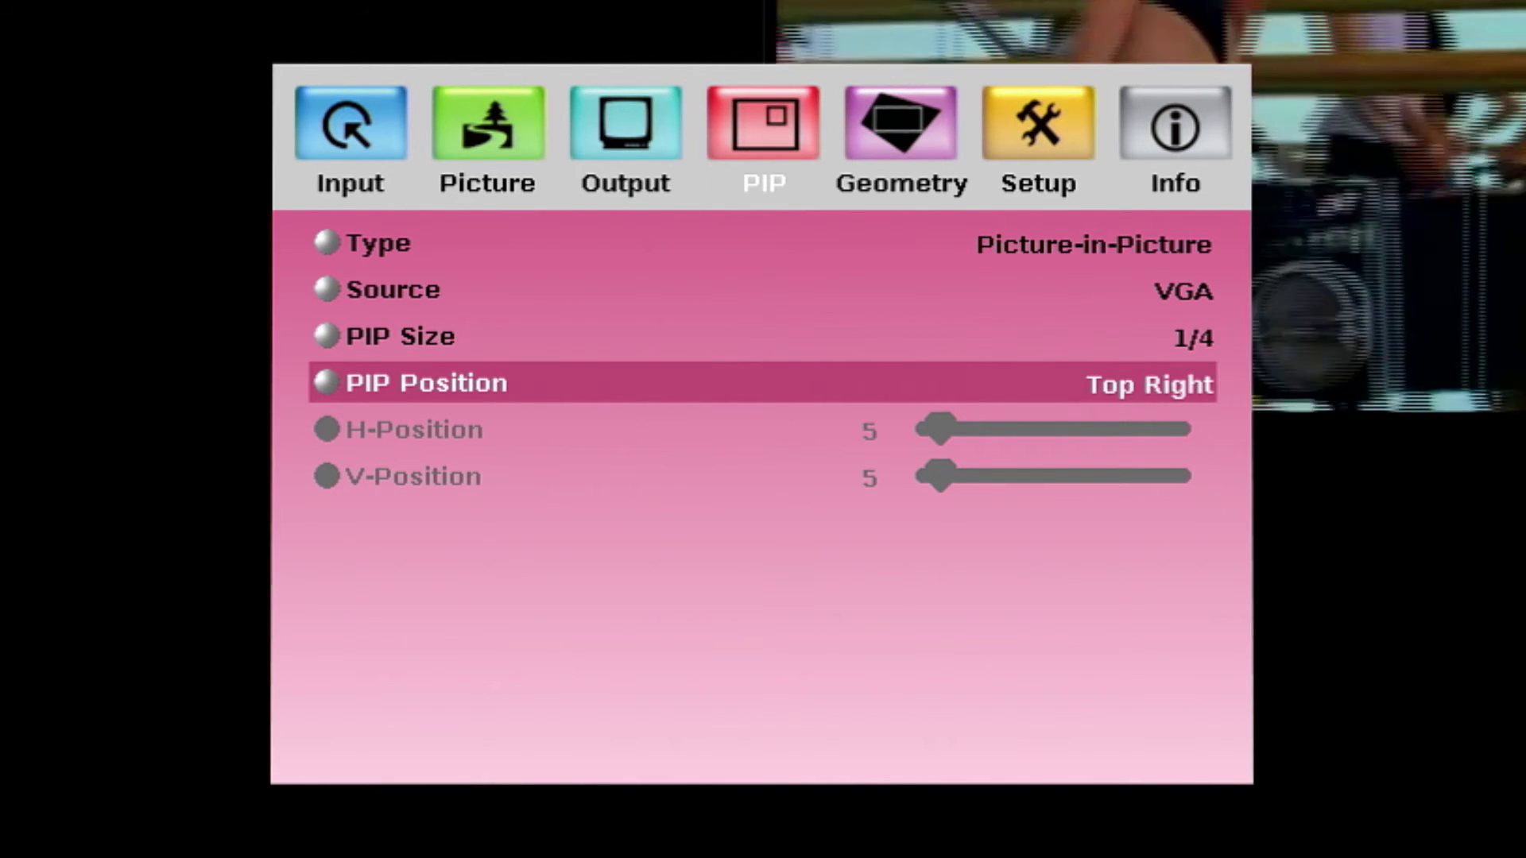
pyautogui.press('Return')
pyautogui.press('Up')
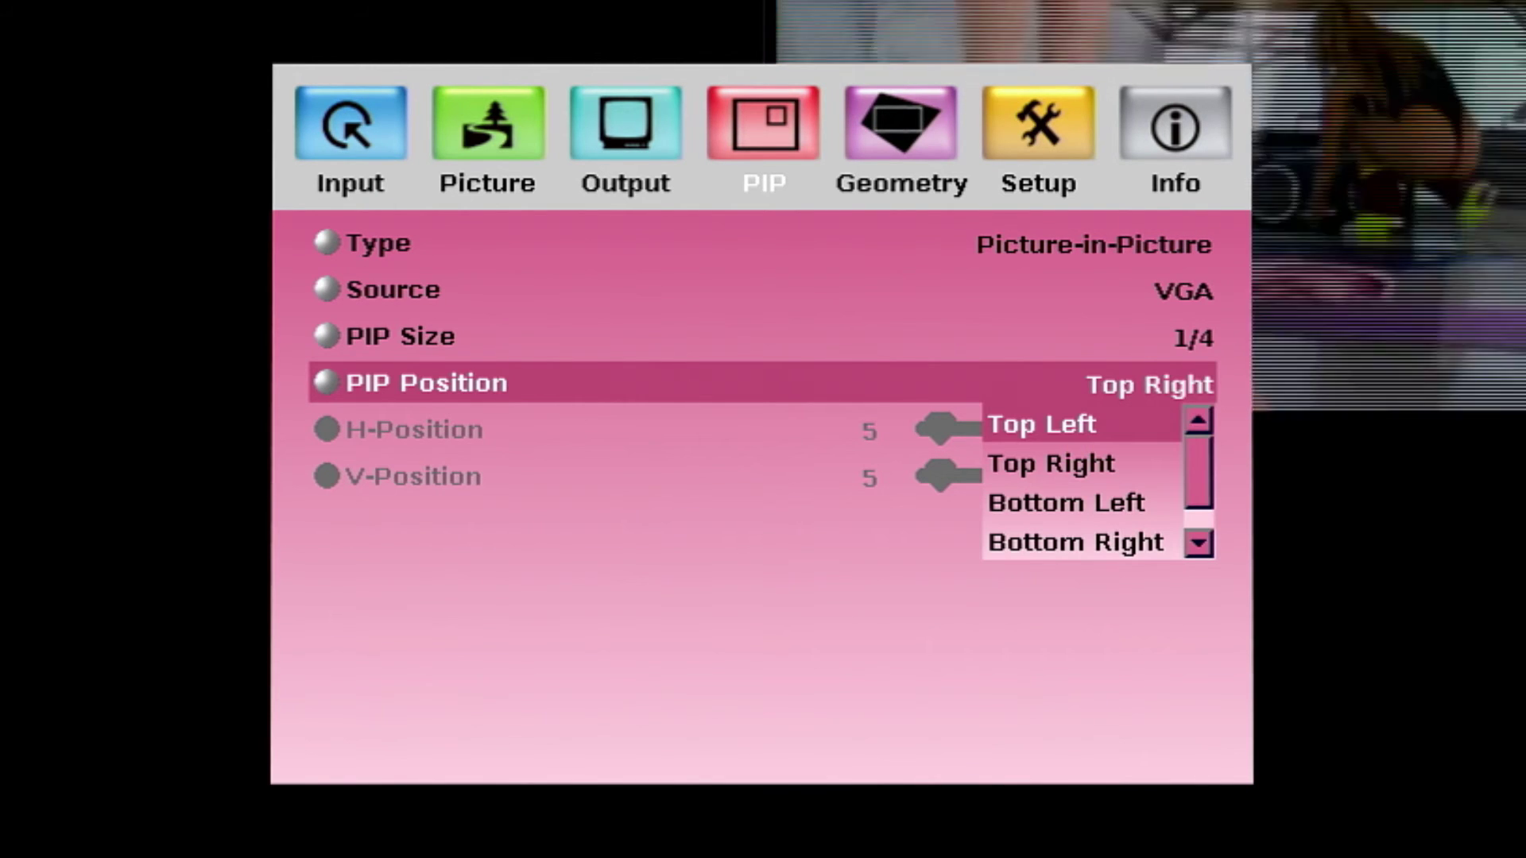
pyautogui.press('Return')
# Set the PIP position to Bottom Right
pyautogui.press('Return')
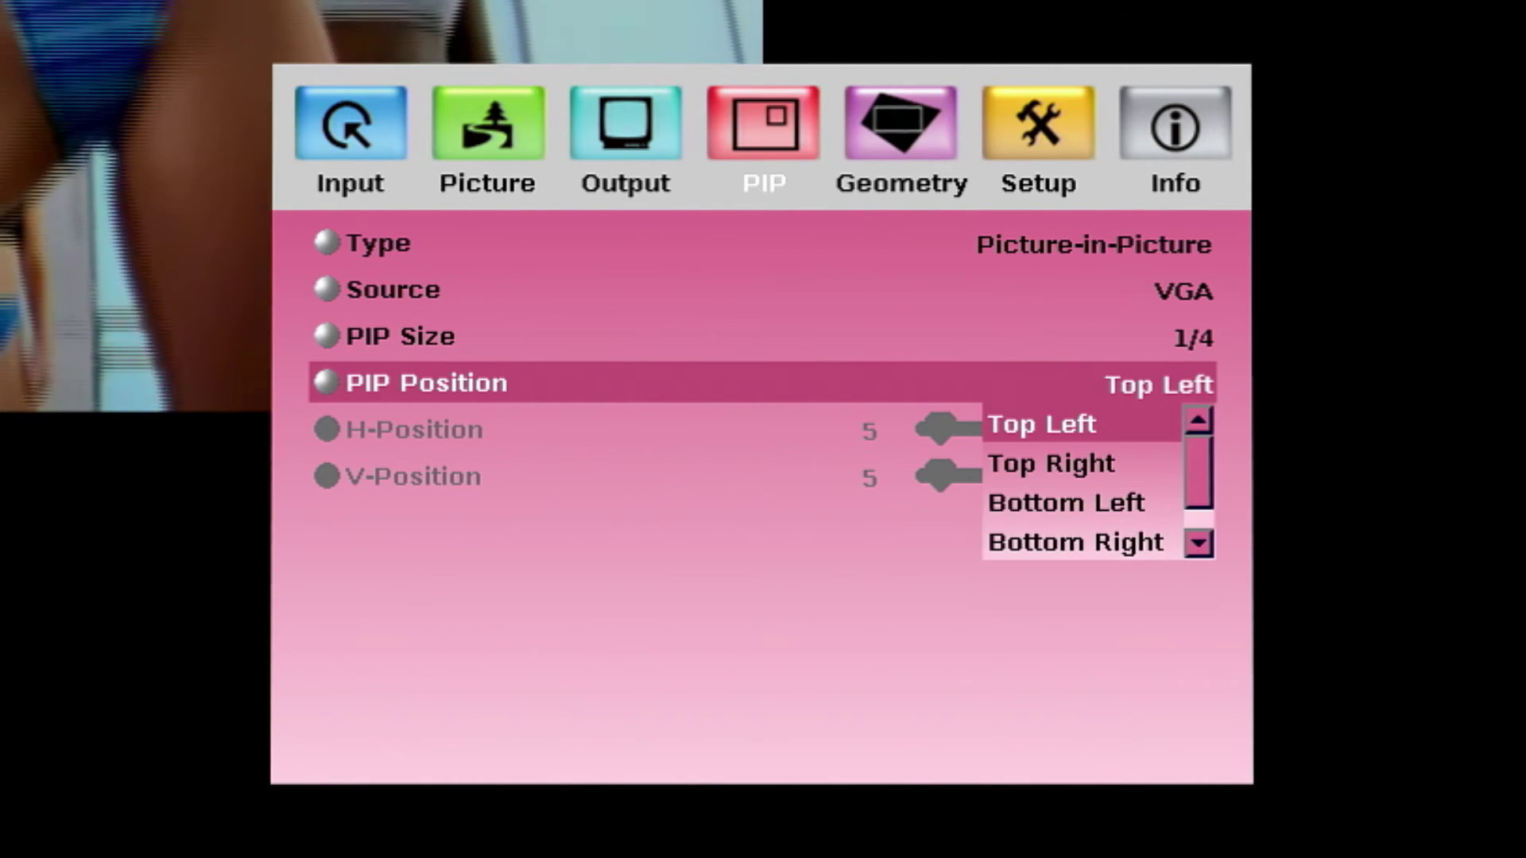
pyautogui.press('Down')
pyautogui.press('Down')
pyautogui.press('Down')
pyautogui.press('Down')
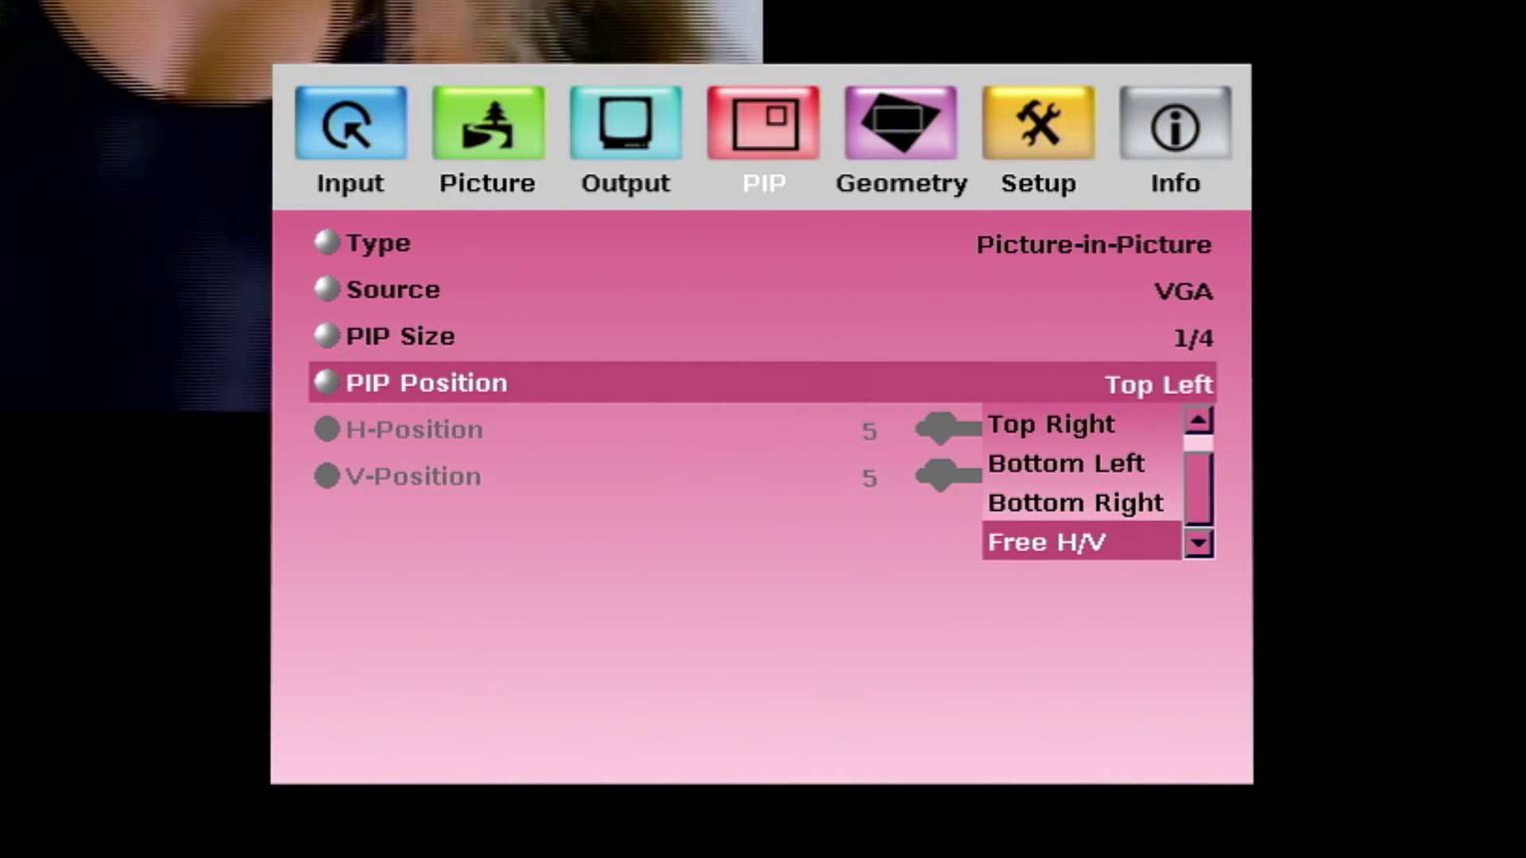
pyautogui.press('Up')
pyautogui.press('Return')
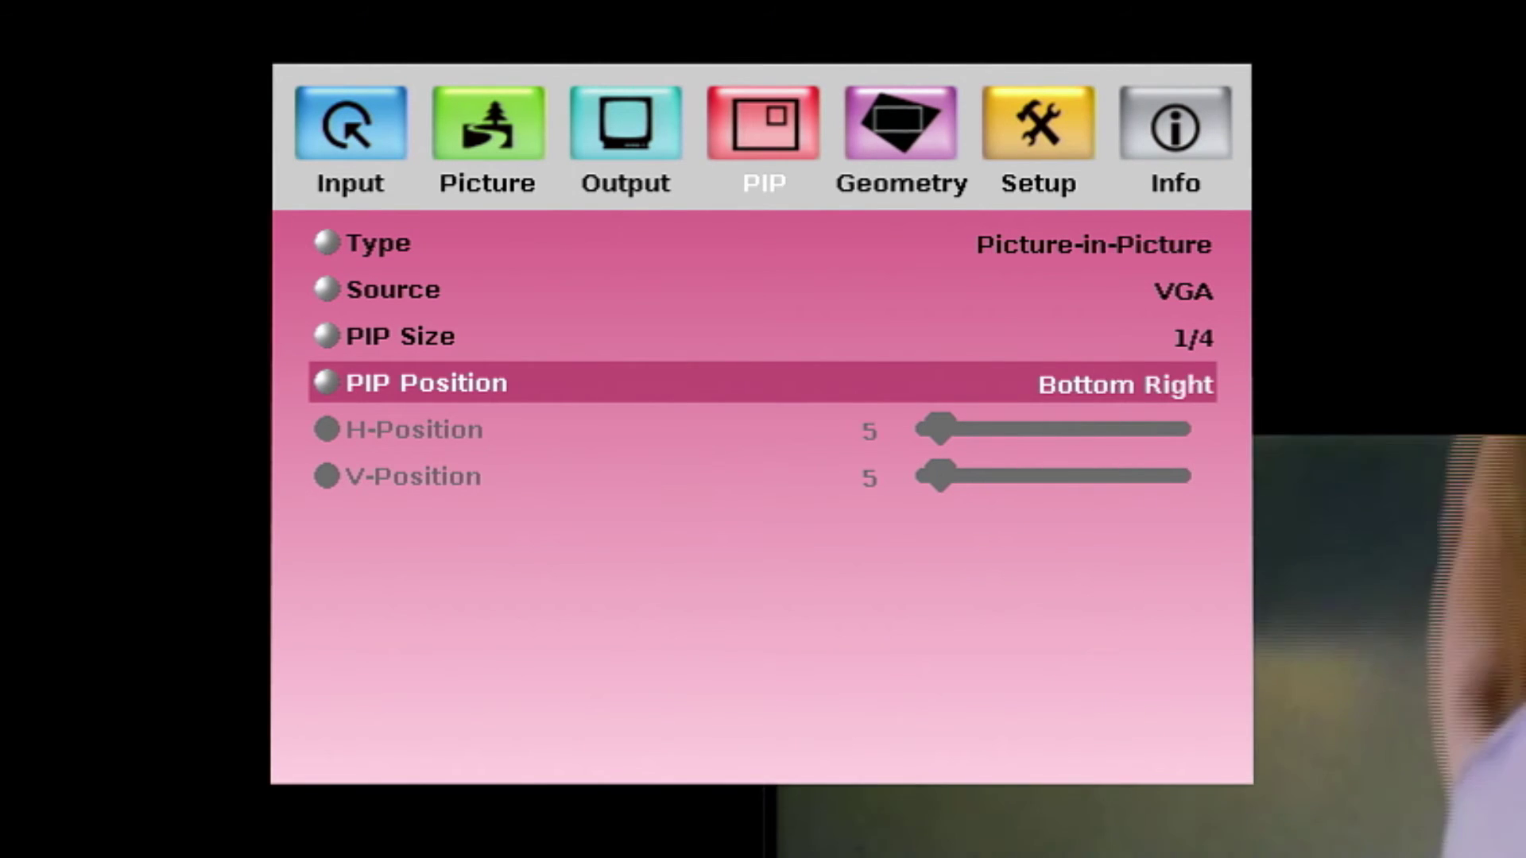
# Set the PIP position to Bottom Left
pyautogui.press('Return')
pyautogui.press('Up')
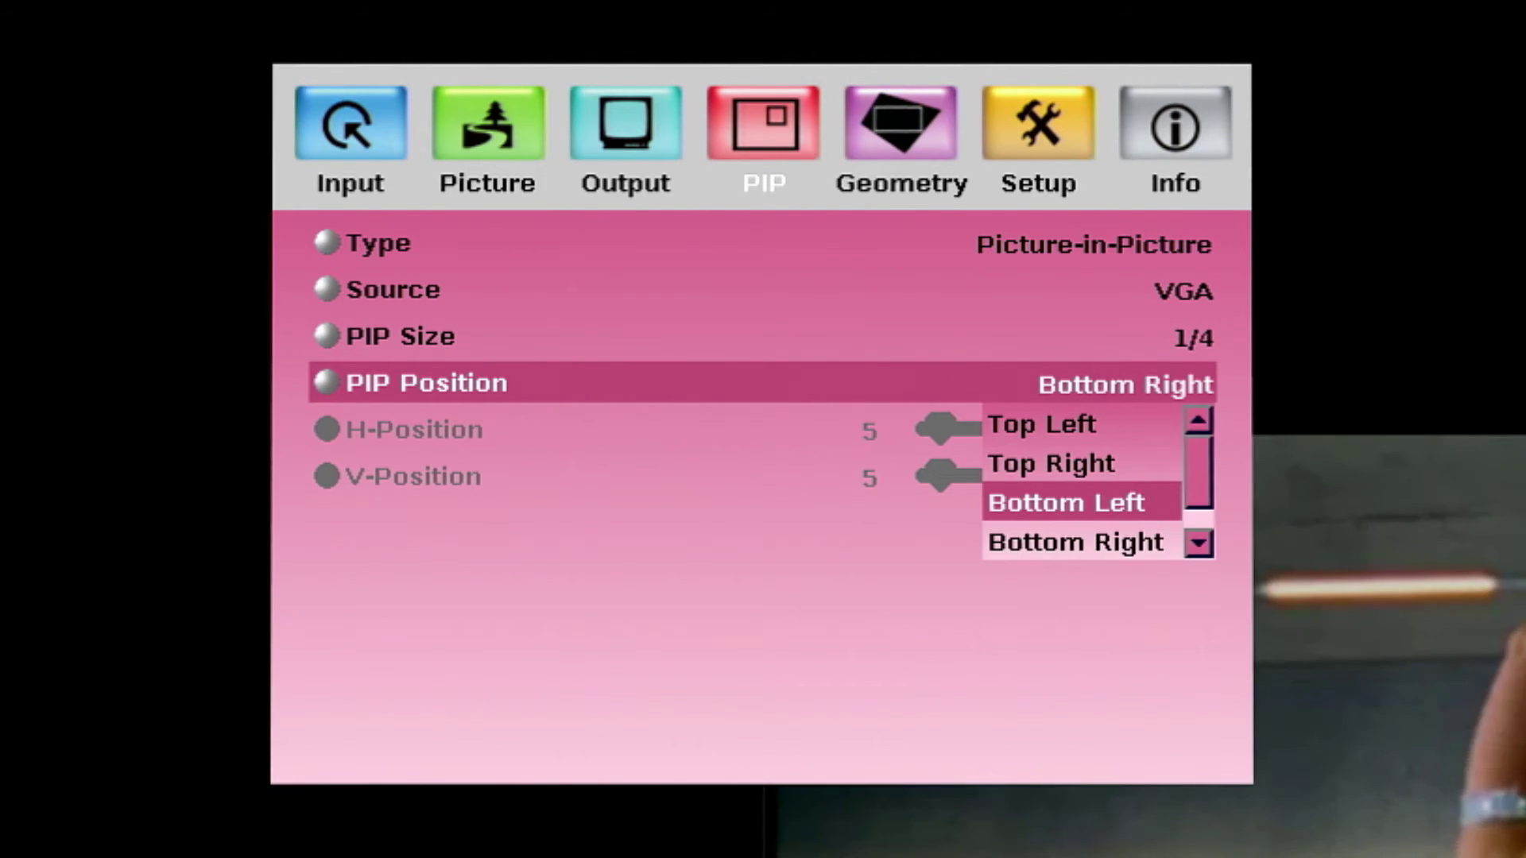
pyautogui.press('Return')
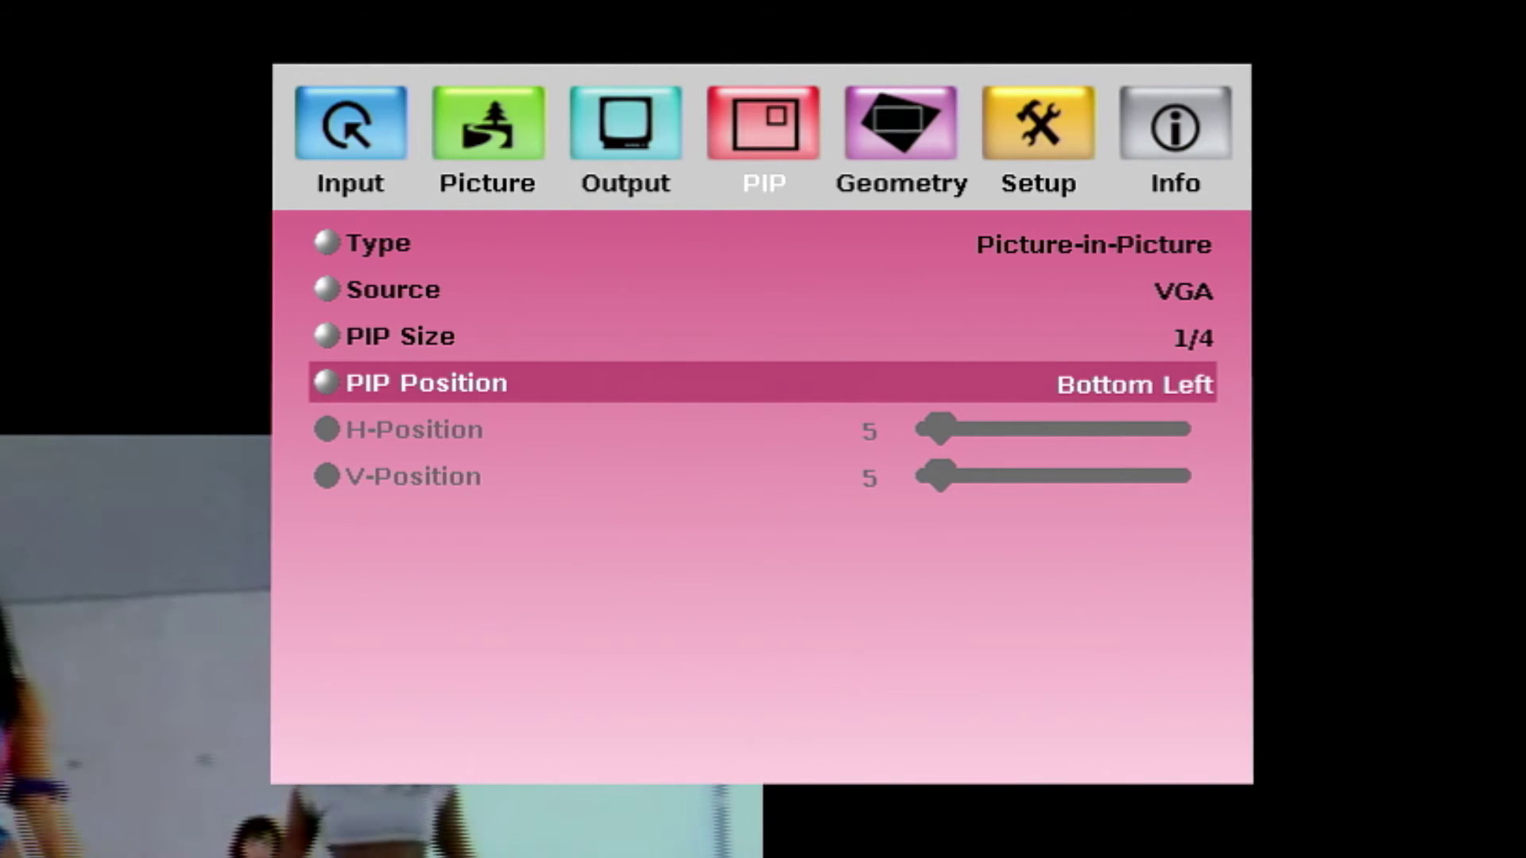